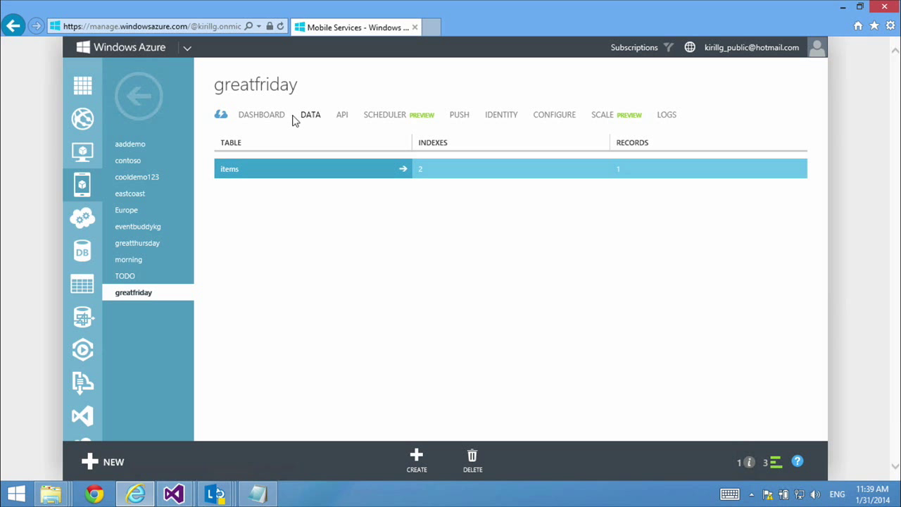
click(312, 176)
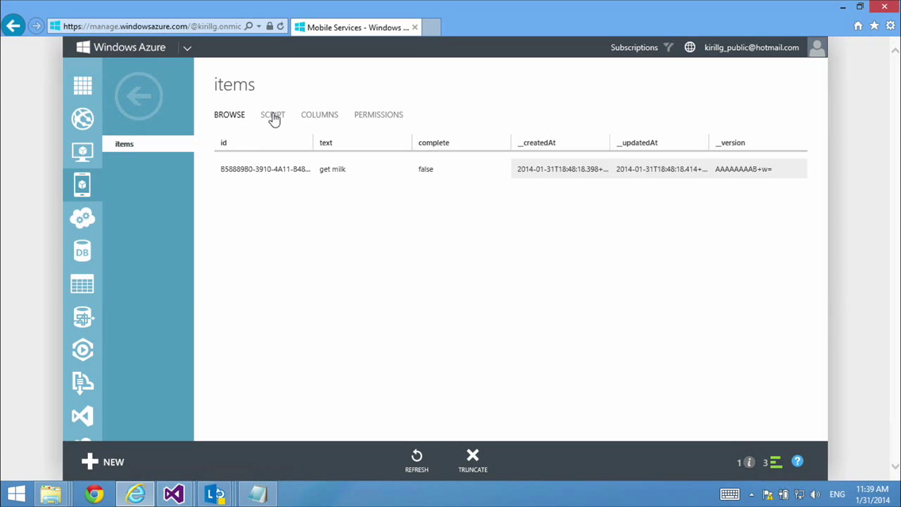
click(273, 117)
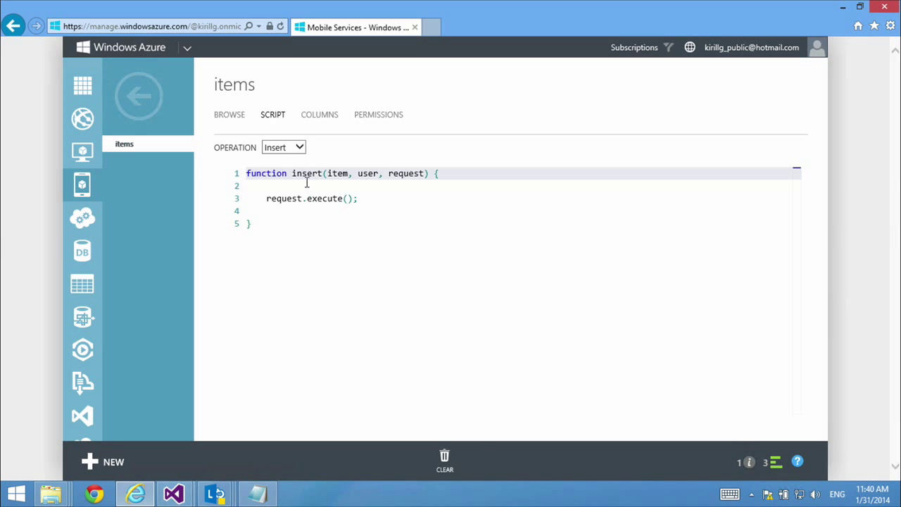
click(299, 149)
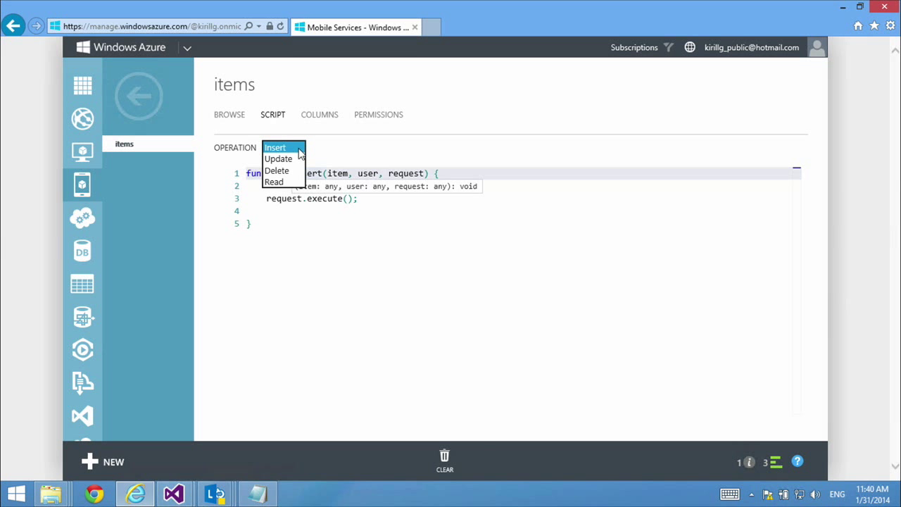
click(328, 214)
click(150, 95)
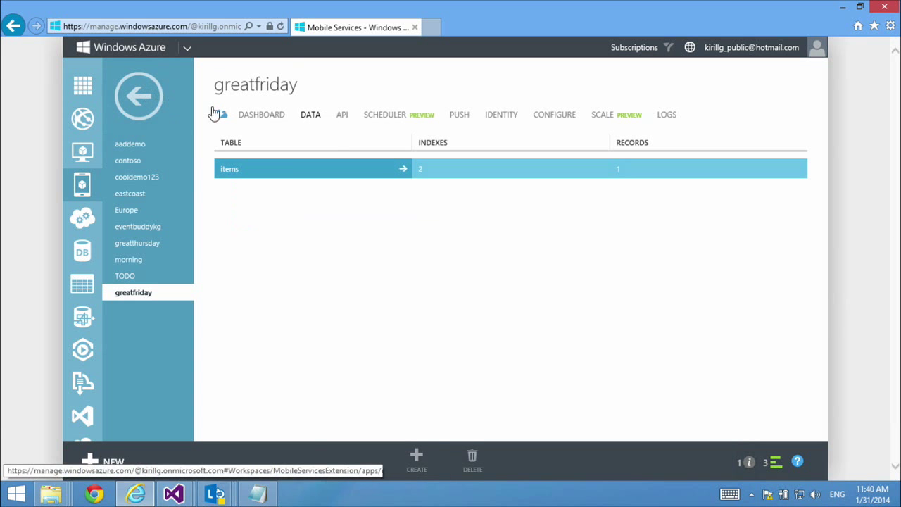
- Go to greatfriday's scheduler through the API tab and start a new scheduled job
click(342, 117)
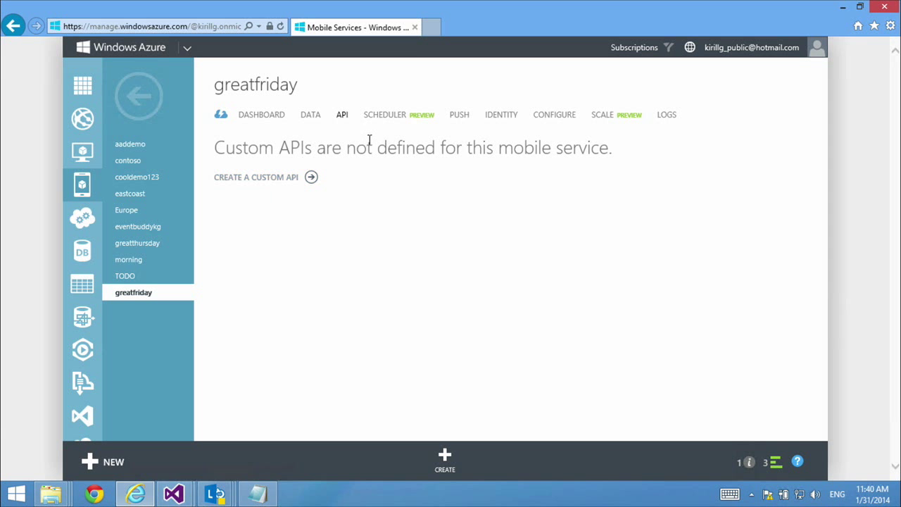
click(386, 121)
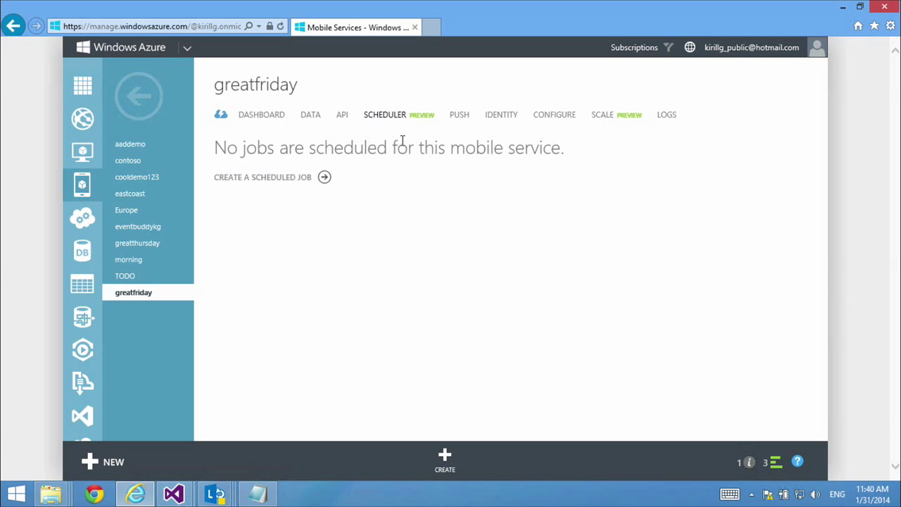
click(285, 180)
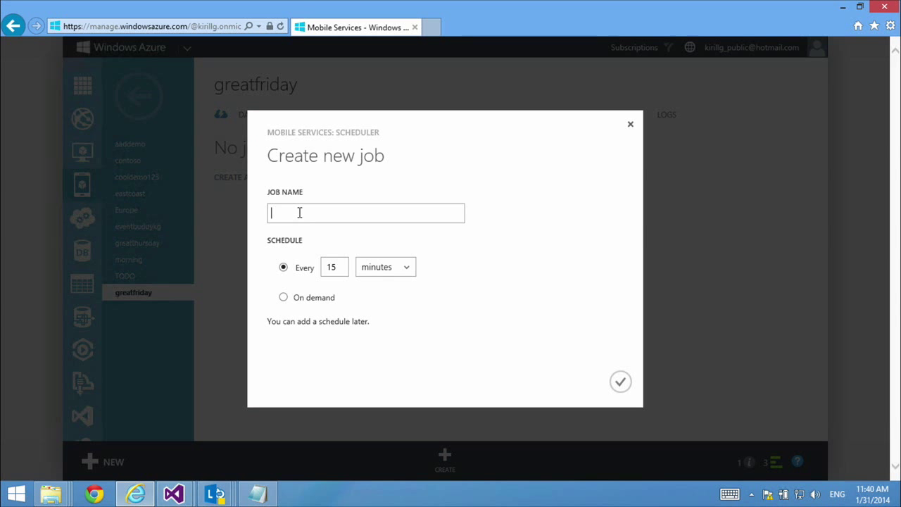
- Create a scheduled job named 'job' on the default every-15-minutes schedule
text(job)
click(621, 382)
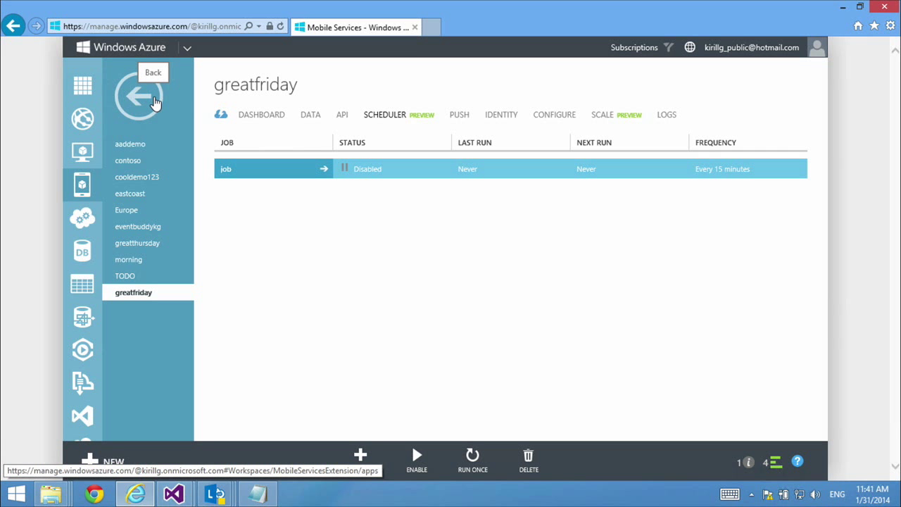
- Review the greatfriday dashboard's chart and quick glance details, then go to the Windows Start screen
click(253, 115)
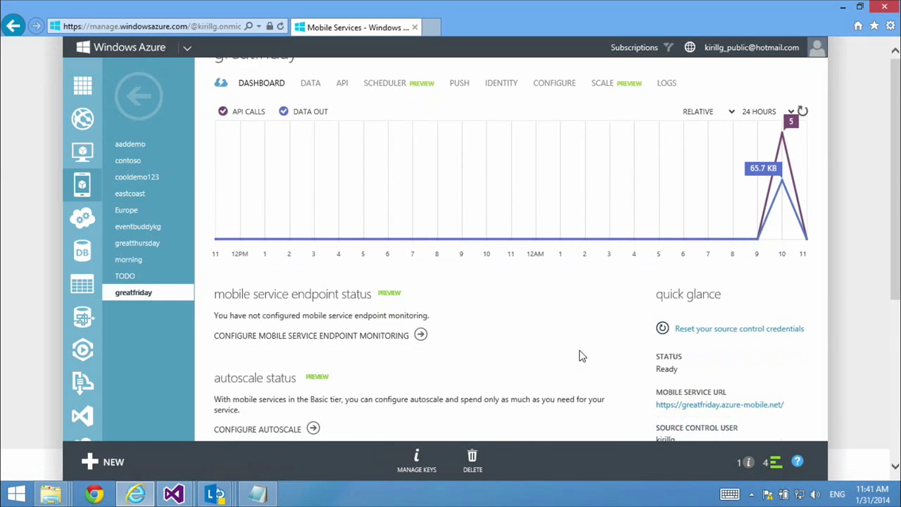
scroll(579, 351, down, 1)
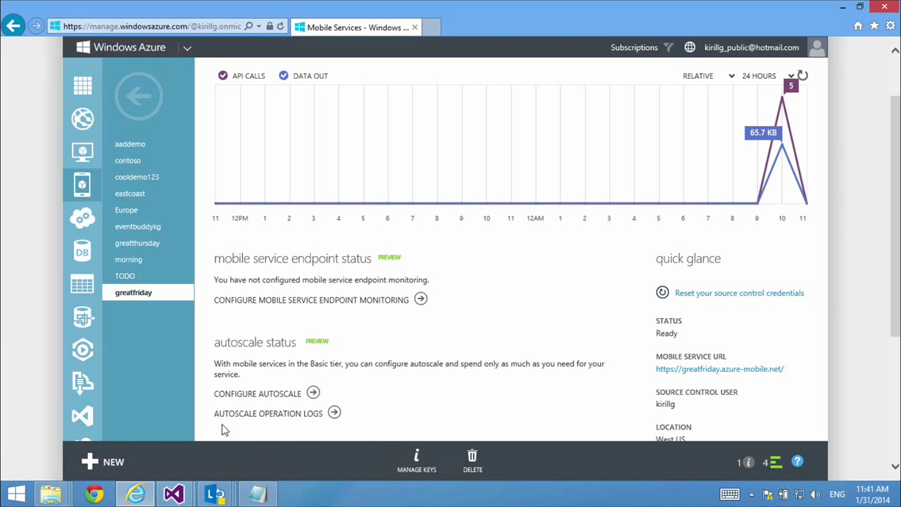
click(17, 499)
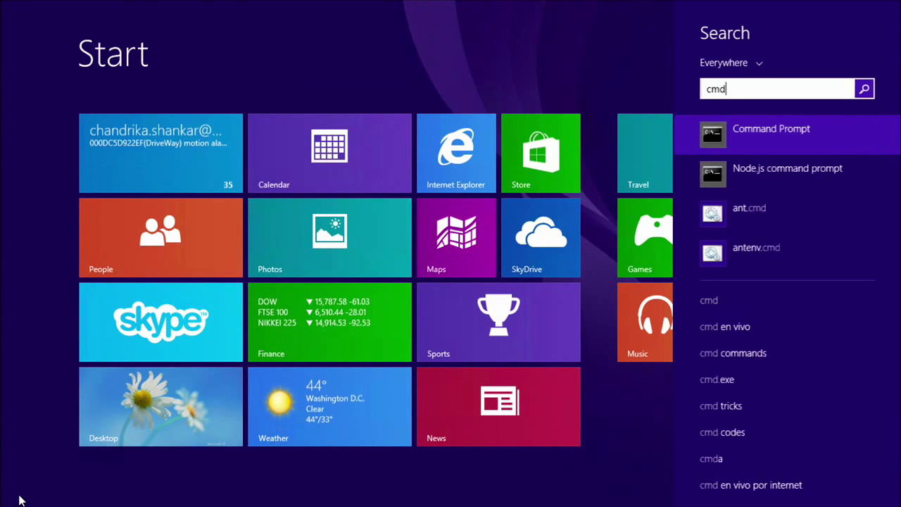
- Search for cmd from the Start screen and launch Command Prompt
text(\)
key(Return)
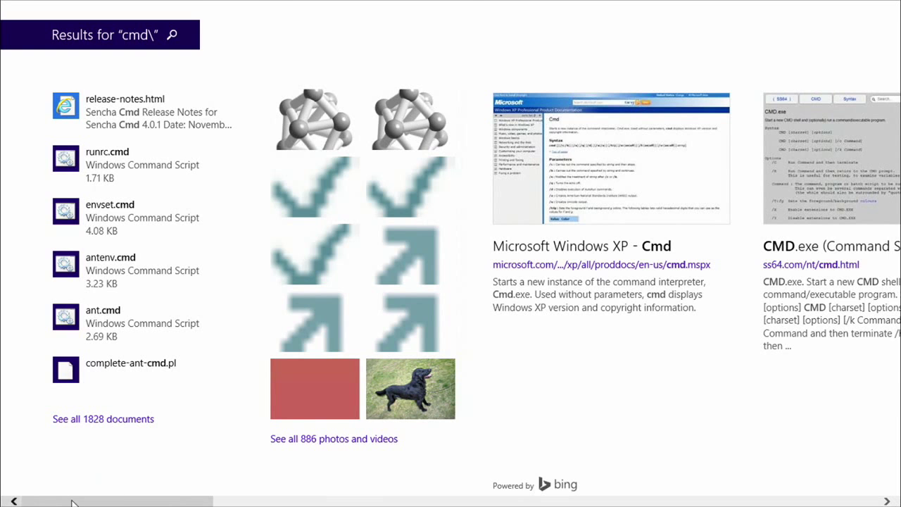
key(super)
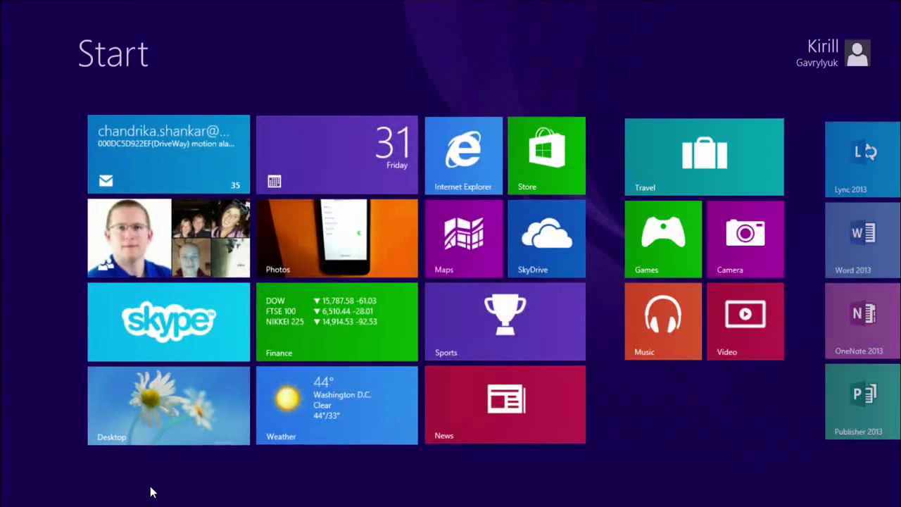
text(cmd)
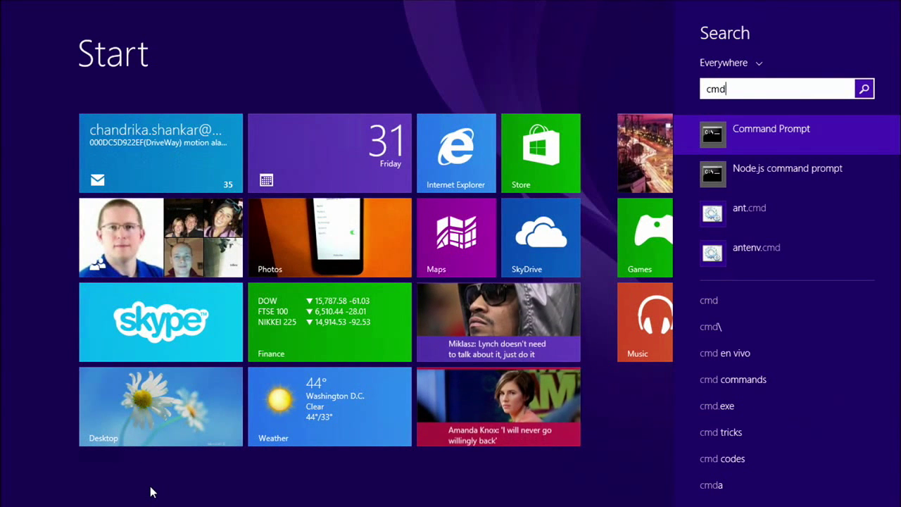
click(784, 141)
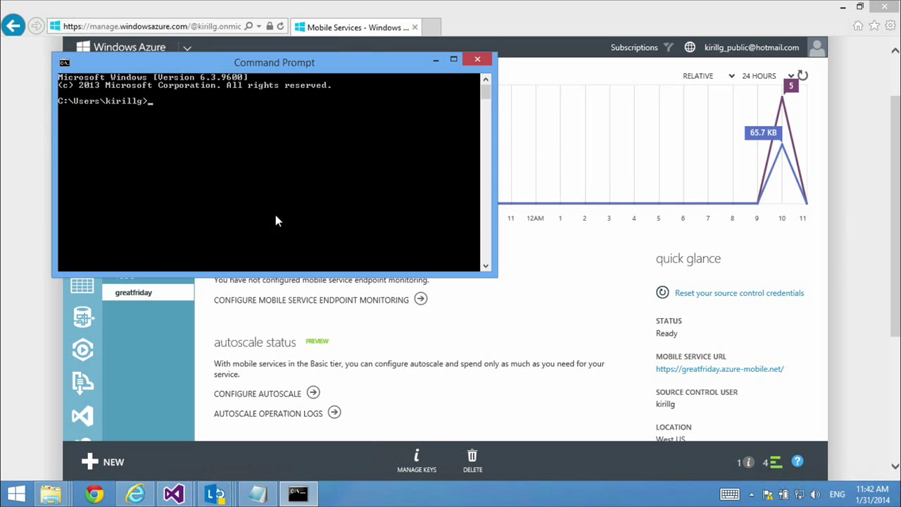
- Create a friday folder with md friday and move into it with cd friday
text(md friday)
key(Return)
text(cd fr)
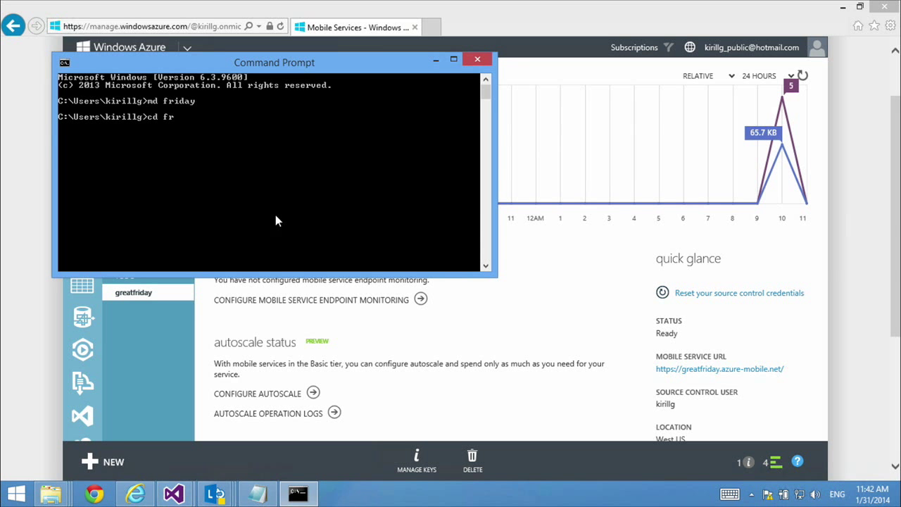
text(iday)
key(Return)
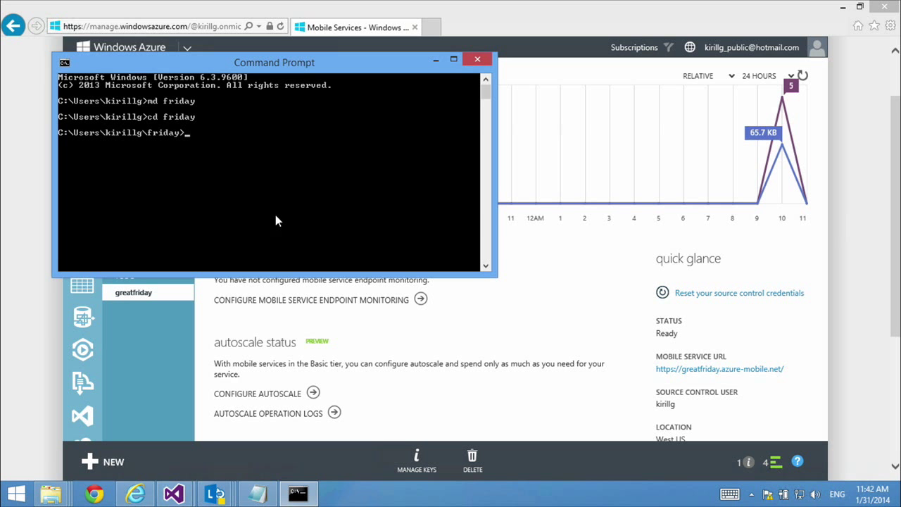
click(557, 255)
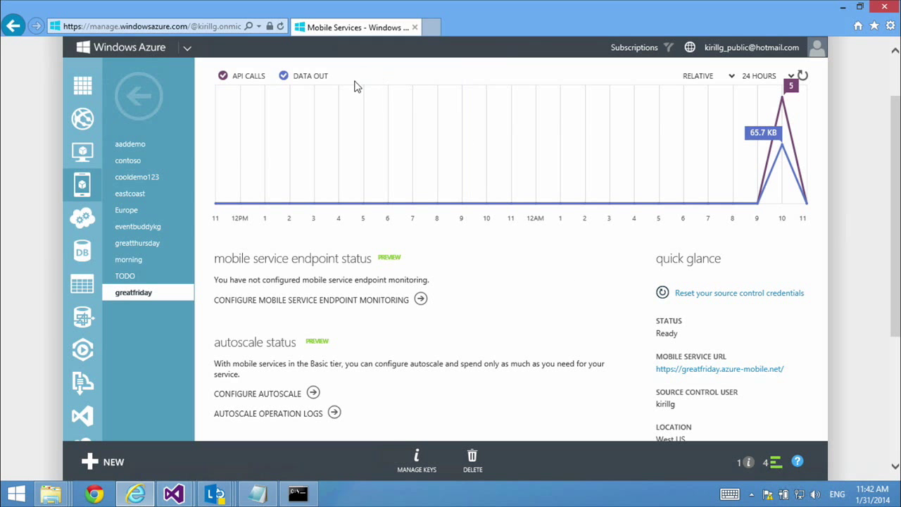
- Copy the greatfriday Git URL from the Configure page and switch back to Command Prompt
scroll(892, 262, up, 2)
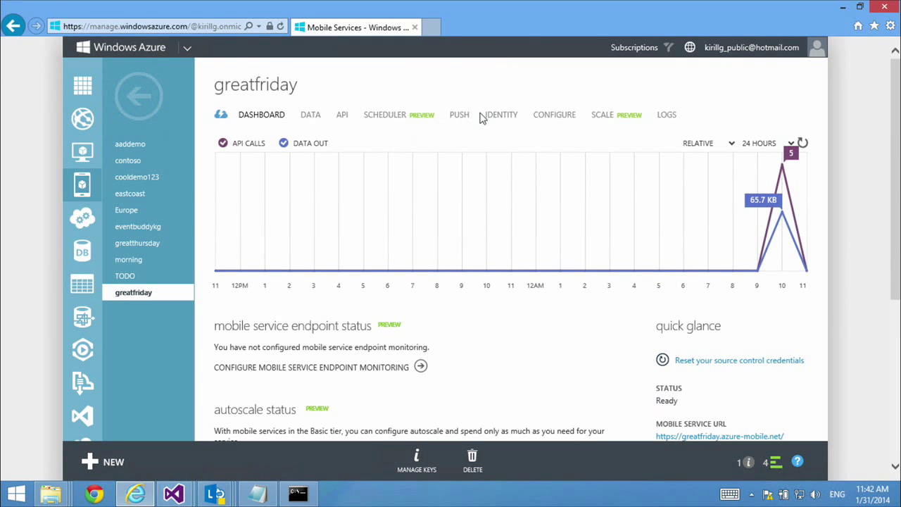
click(556, 115)
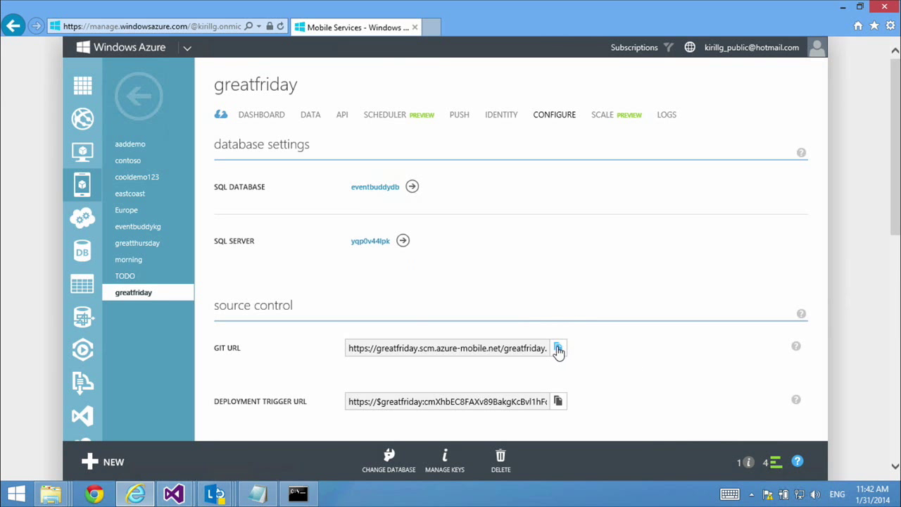
click(558, 349)
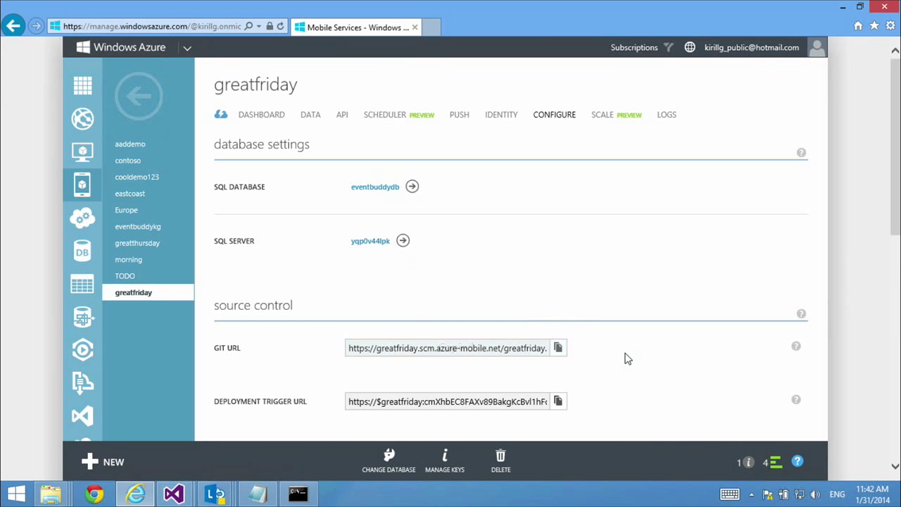
key(alt+Tab)
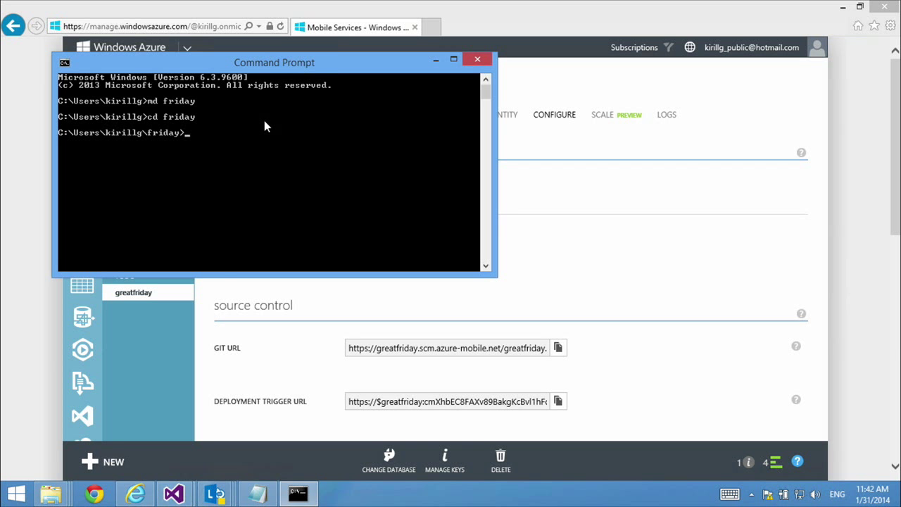
- Run git clone with the pasted Git URL, entering the Git username and password
text(git clone)
right_click(264, 120)
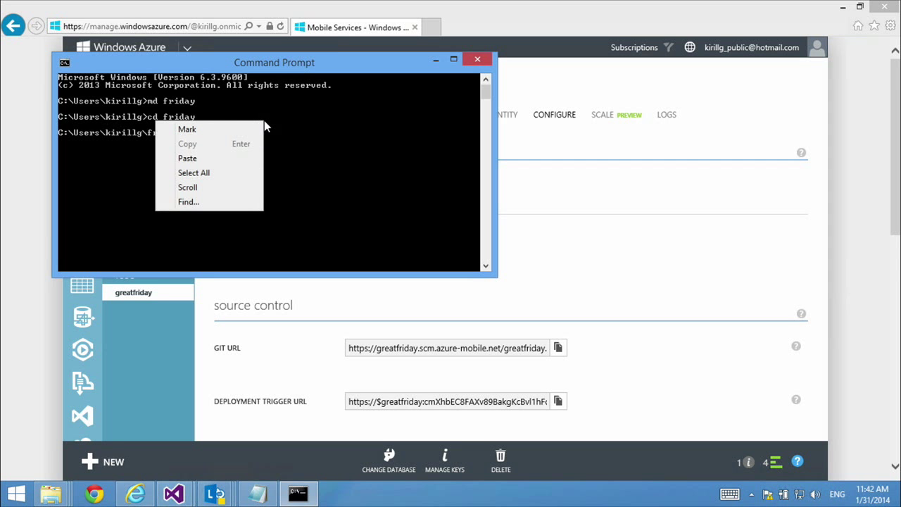
click(209, 159)
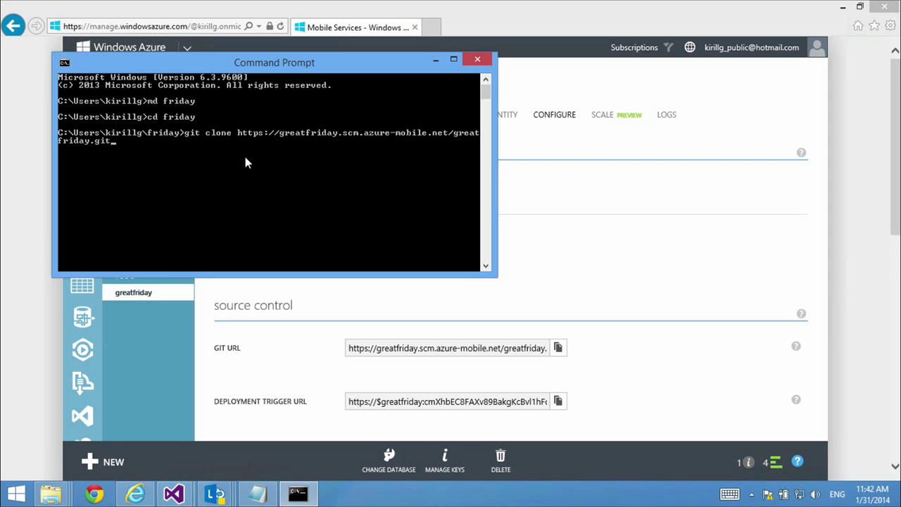
key(Return)
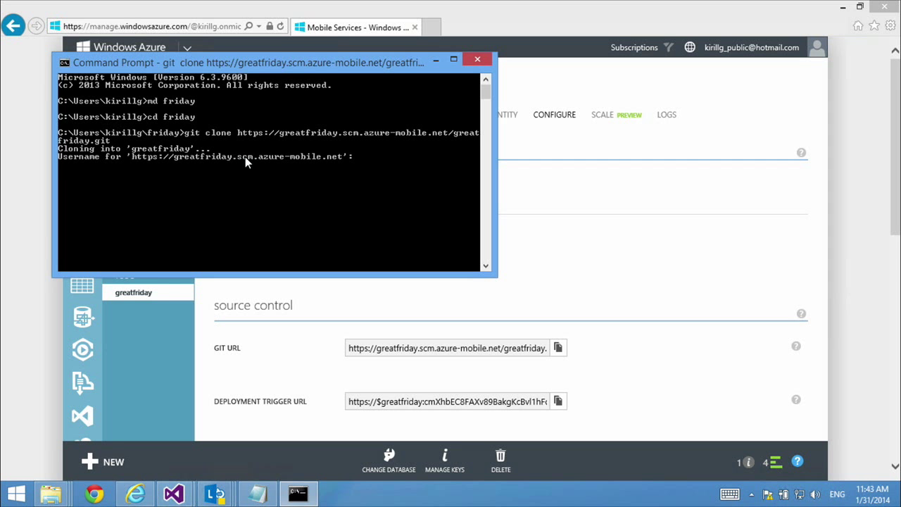
text(kirillg)
key(Return)
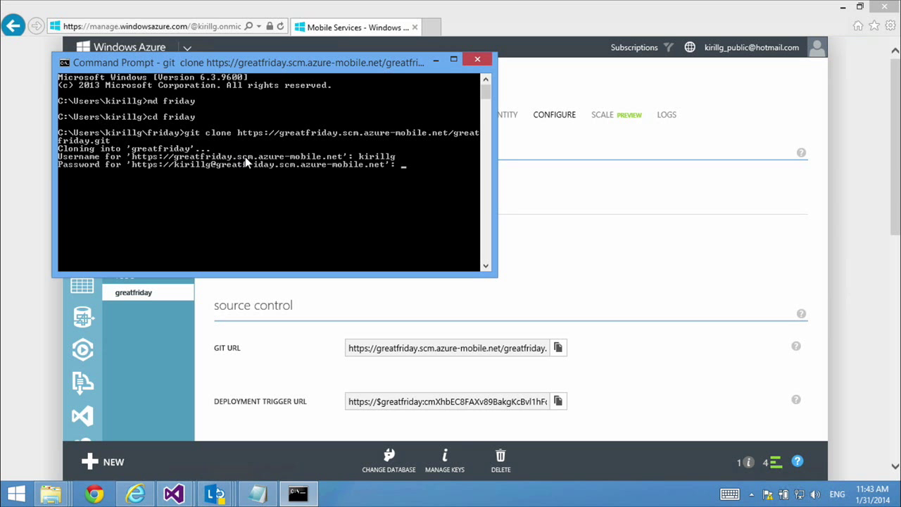
key(Return)
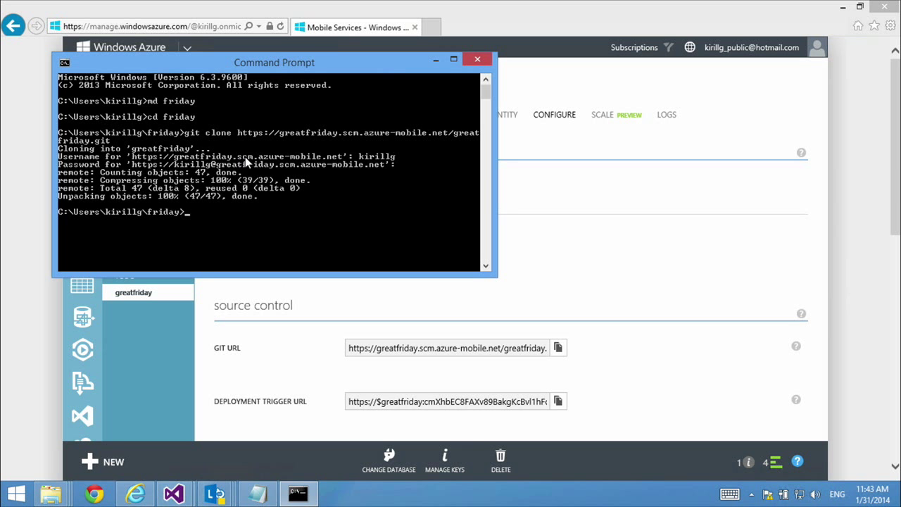
- List the friday folder, then move into greatfriday\service and list its contents
text(dir)
key(Return)
text(cd)
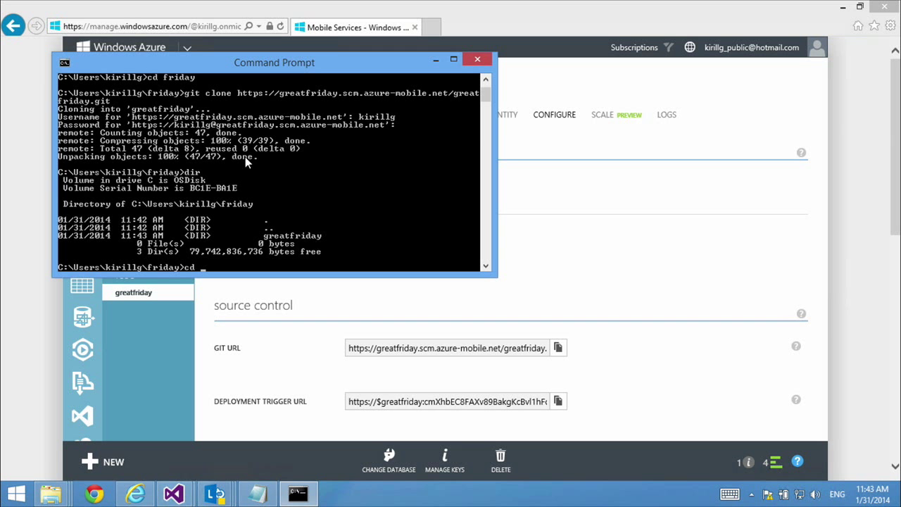
text( greatfriday)
key(Return)
text(cd service)
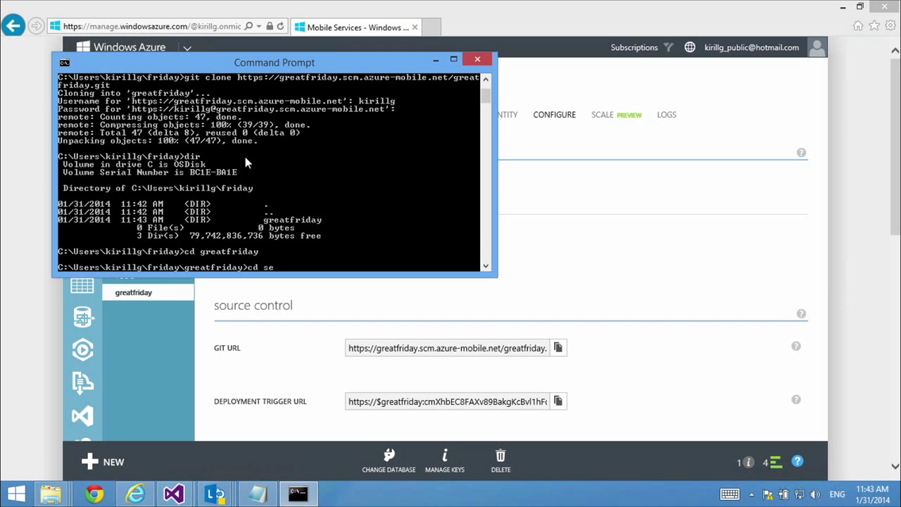
key(Return)
text(dir)
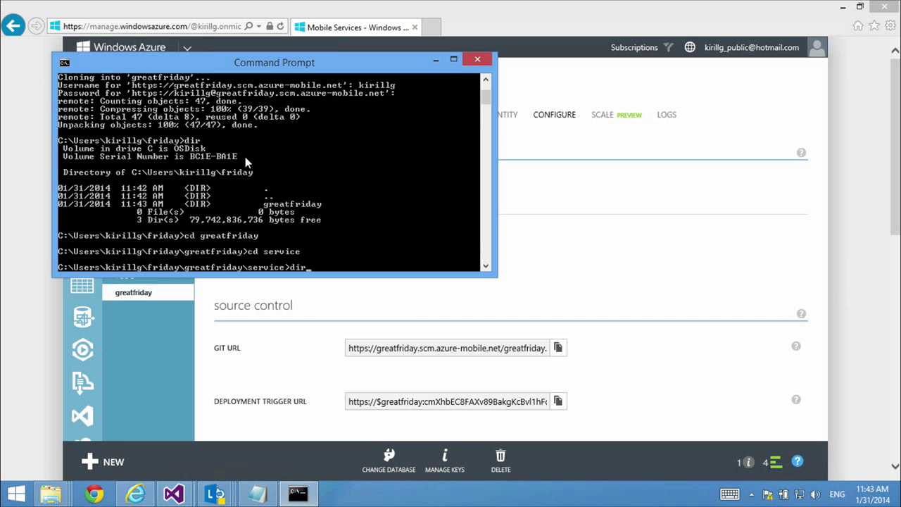
key(Return)
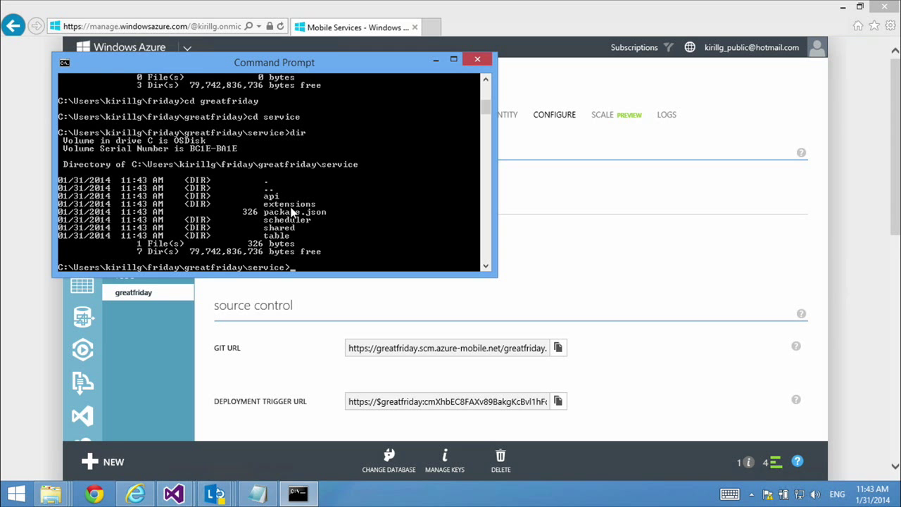
- Enter the table folder, list its files, and open items.insert.js in Notepad
text(cd table\)
key(BackSpace)
key(Return)
text(dir)
key(Return)
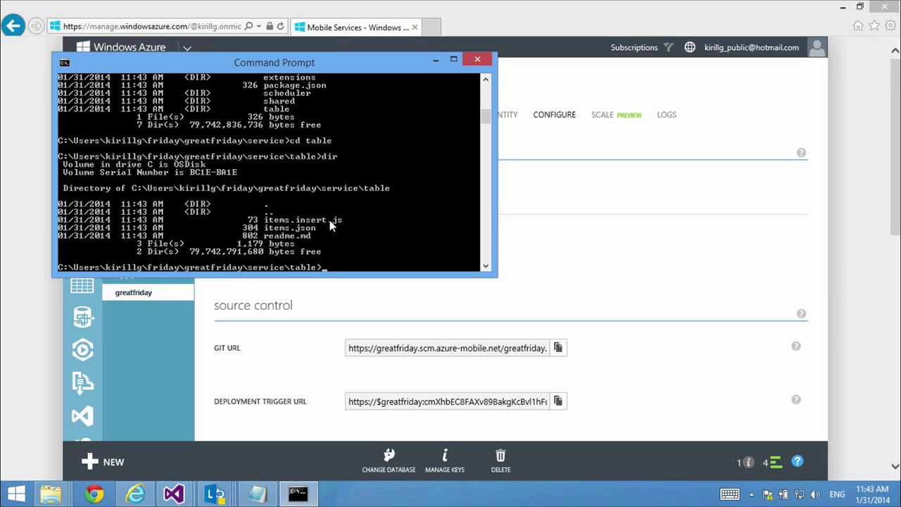
text(notepad i)
key(Tab)
key(Return)
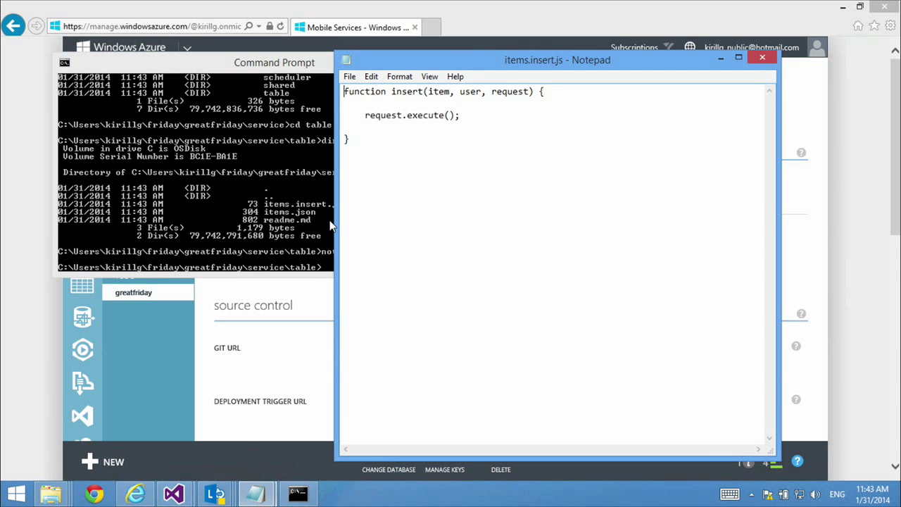
- Add the line item.text += " - Awesome"; inside the insert function
click(407, 104)
text(i)
key(BackSpace)
text(item.)
key(BackSpace)
text(.text += " - Awes)
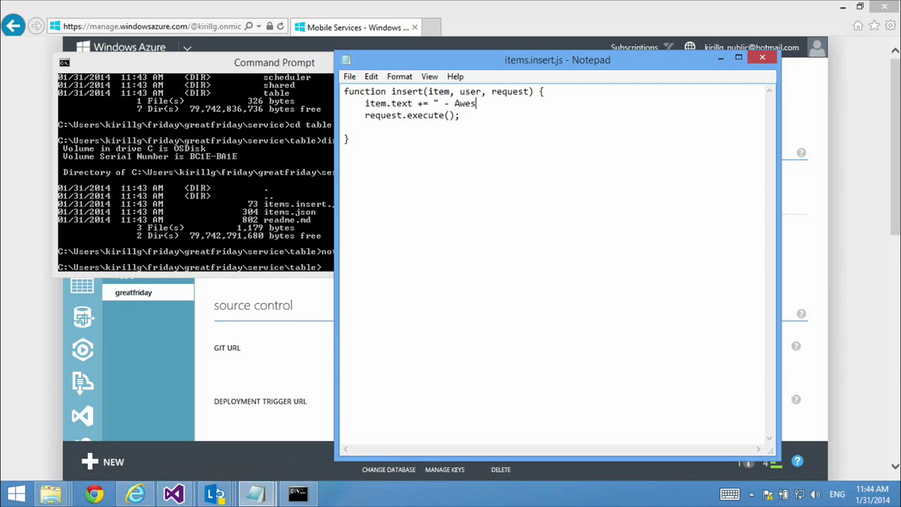
text(ome";)
- Close Notepad, attempt git commit -m "important", then stage all changes with git add
click(762, 58)
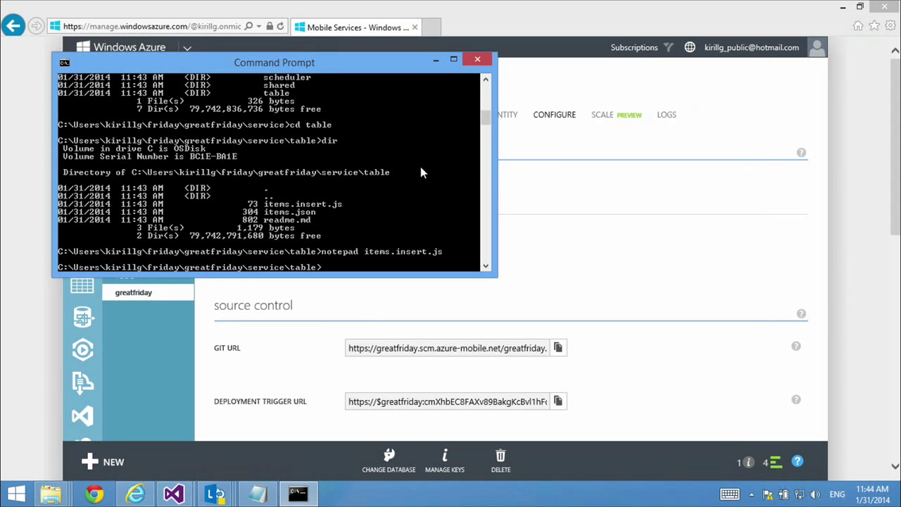
text(git commit -m "important"\)
key(Return)
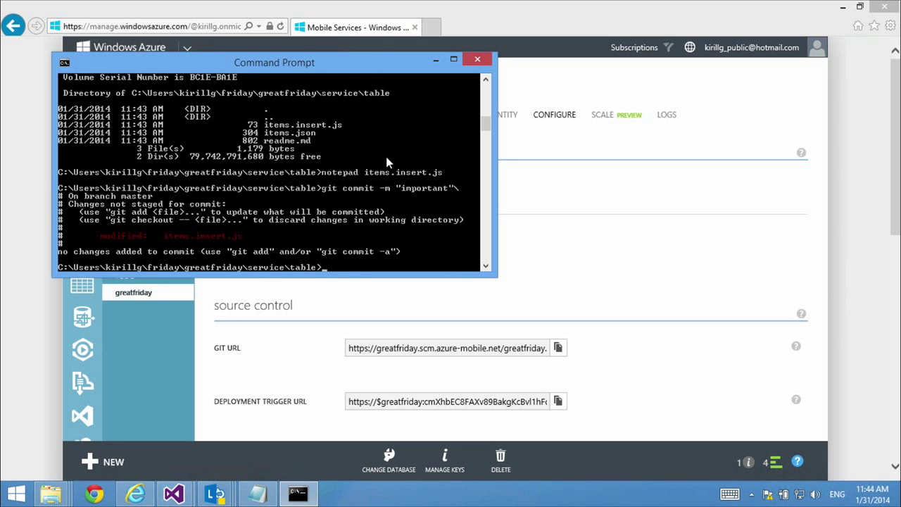
text(git add)
text(.\)
key(BackSpace)
key(Return)
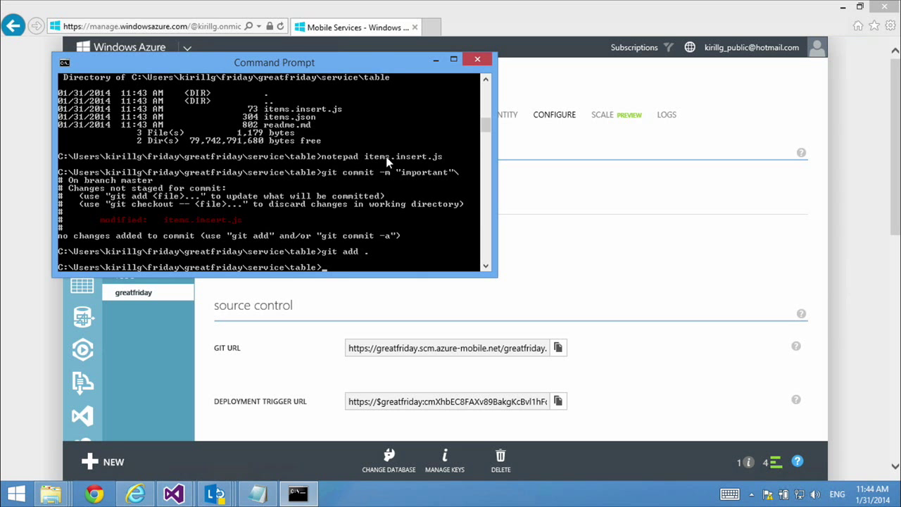
- Stage items.insert.js explicitly with git add and run git push
key(Up)
key(BackSpace)
text(it)
key(Tab)
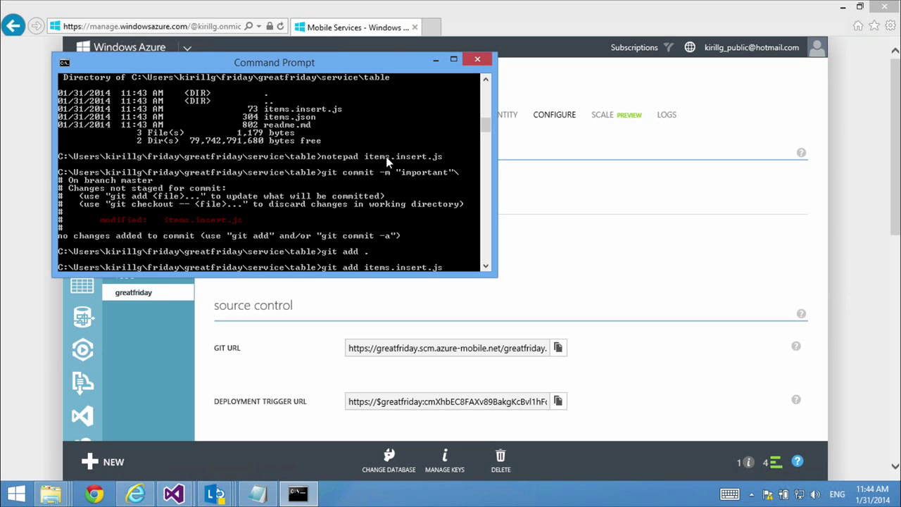
key(Return)
text(git)
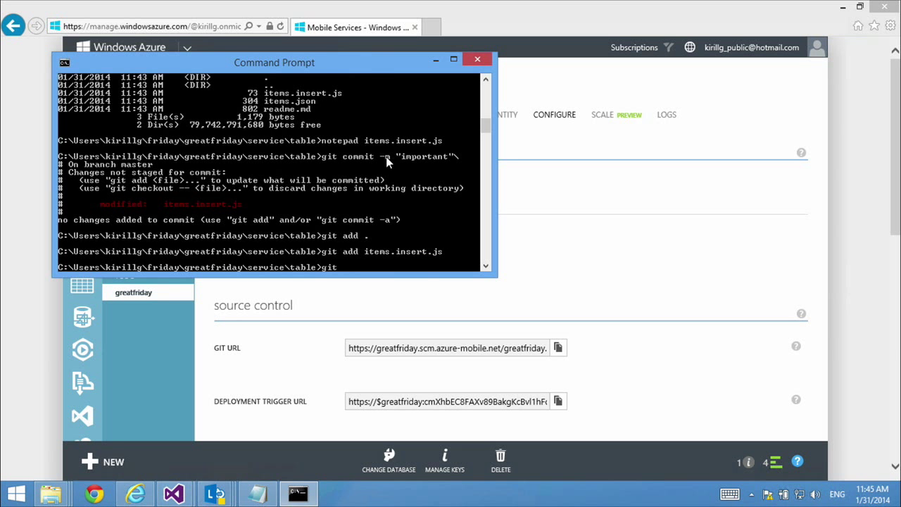
text( push)
key(Return)
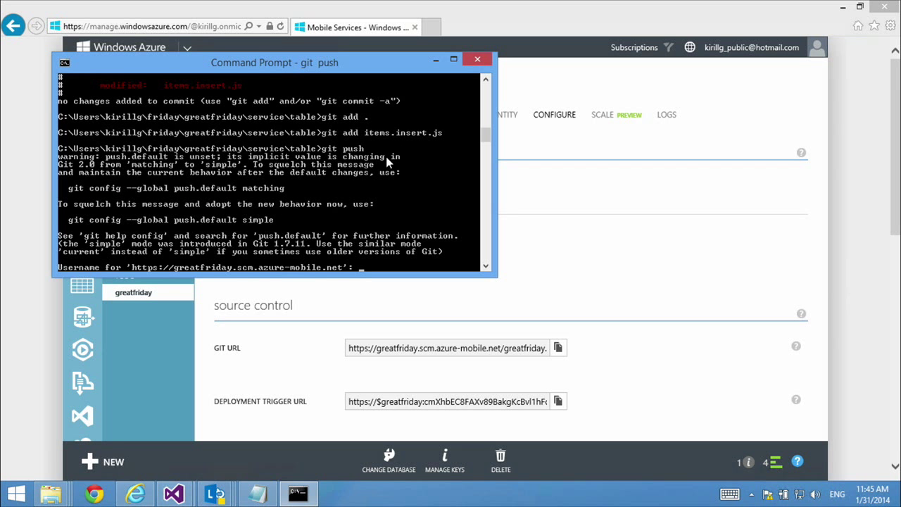
- Finish the push with the Git username and password, then stage tracked updates with git add -u
text(kirillg)
key(Return)
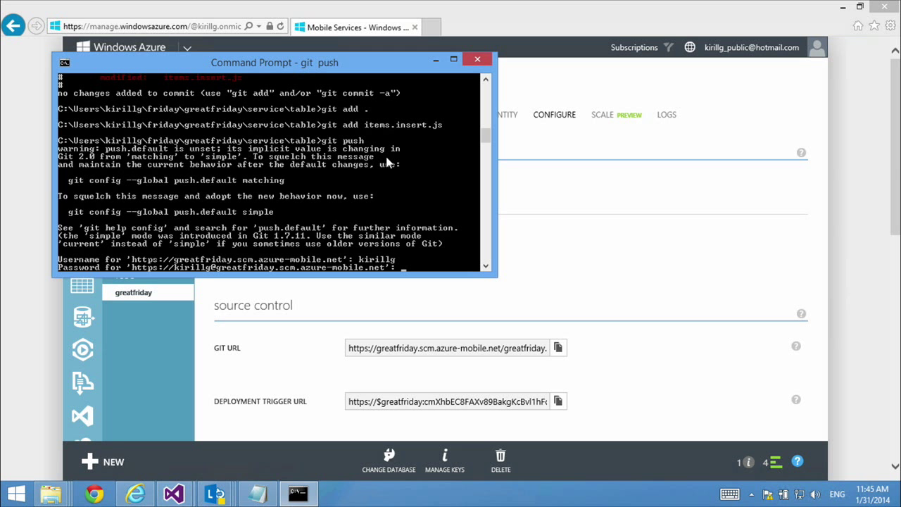
key(Return)
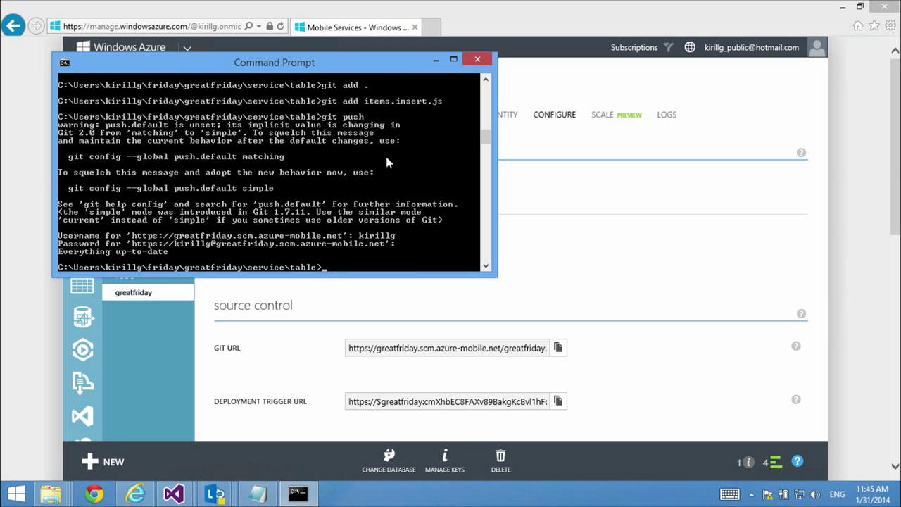
key(Up)
key(Up)
key(Up)
key(BackSpace)
text(-u)
key(Return)
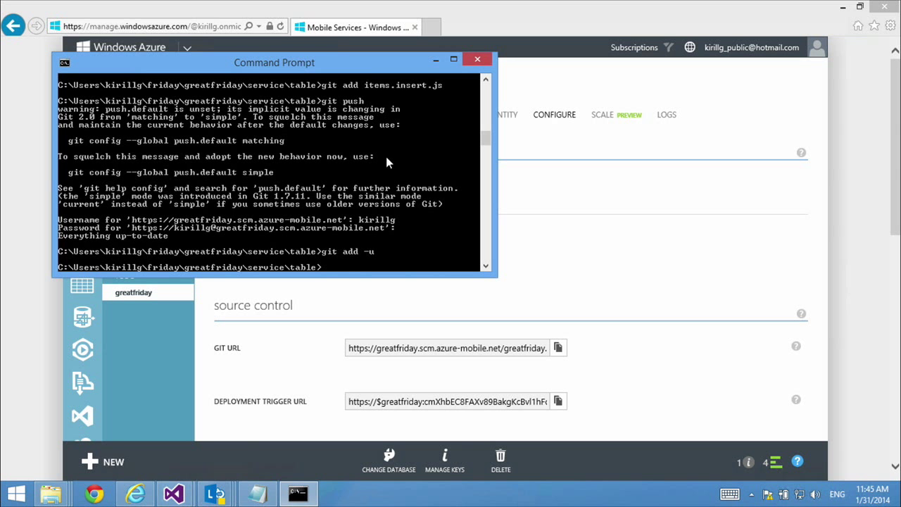
- Rerun staging as git add --u and bring the Azure portal back to the front
key(Up)
key(Left)
text(-)
key(Return)
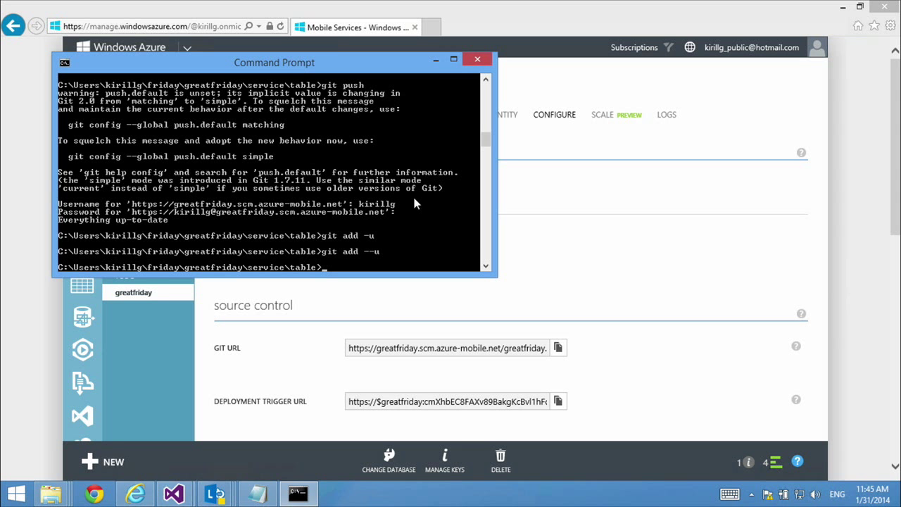
click(589, 185)
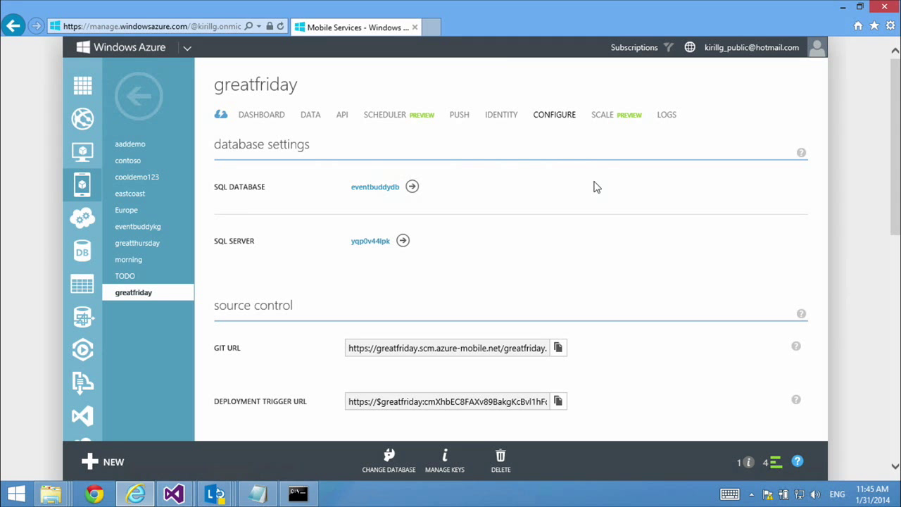
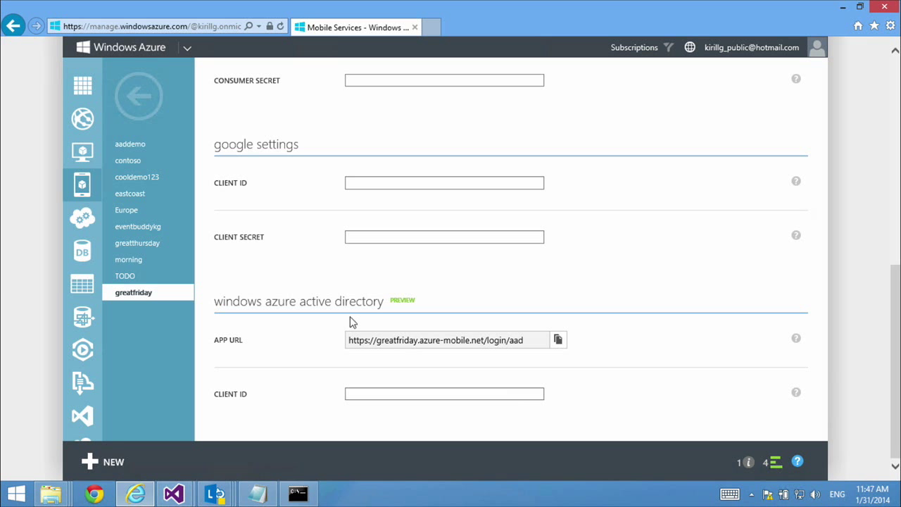
- Copy greatfriday's Active Directory APP URL to the clipboard
click(557, 341)
click(559, 342)
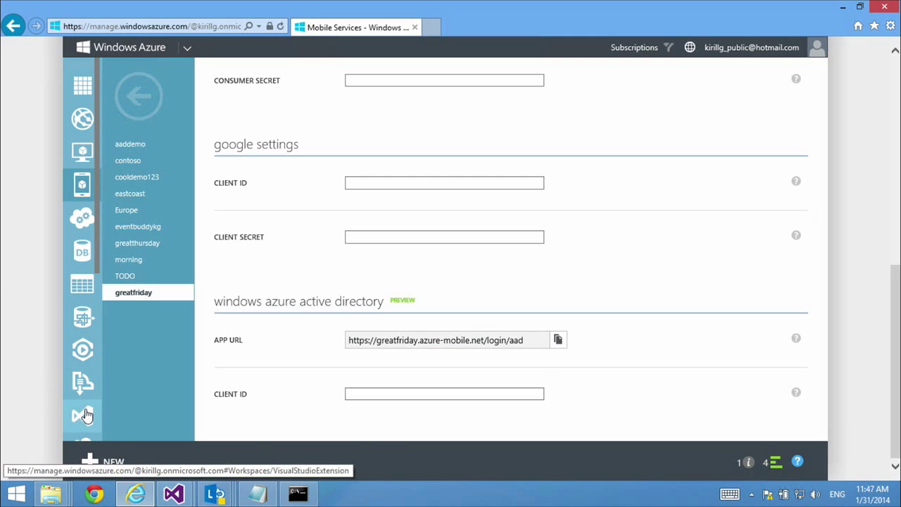
scroll(82, 384, down, 3)
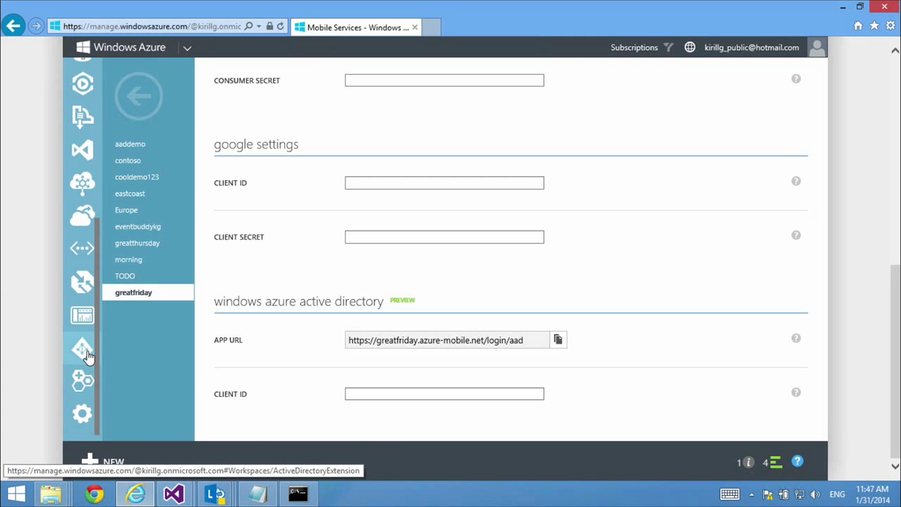
- Open the home directory's Applications list and cancel the add-application wizard
click(85, 354)
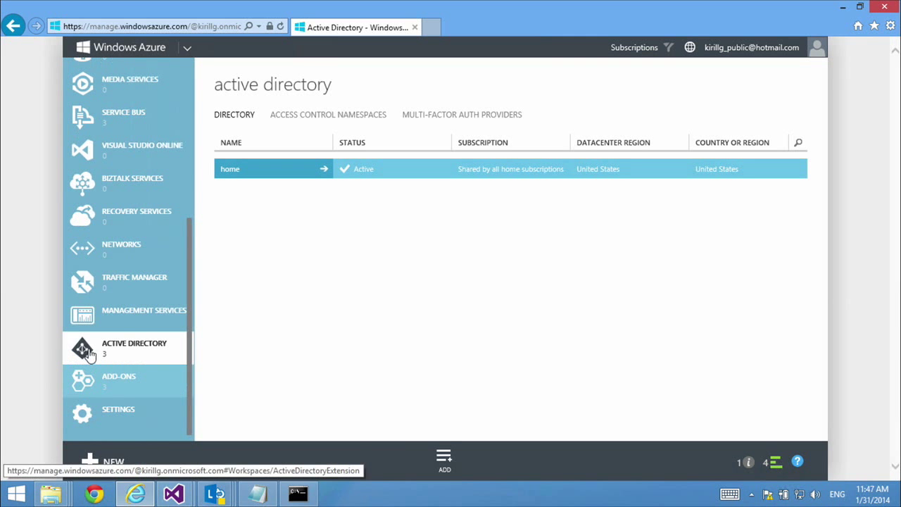
click(261, 175)
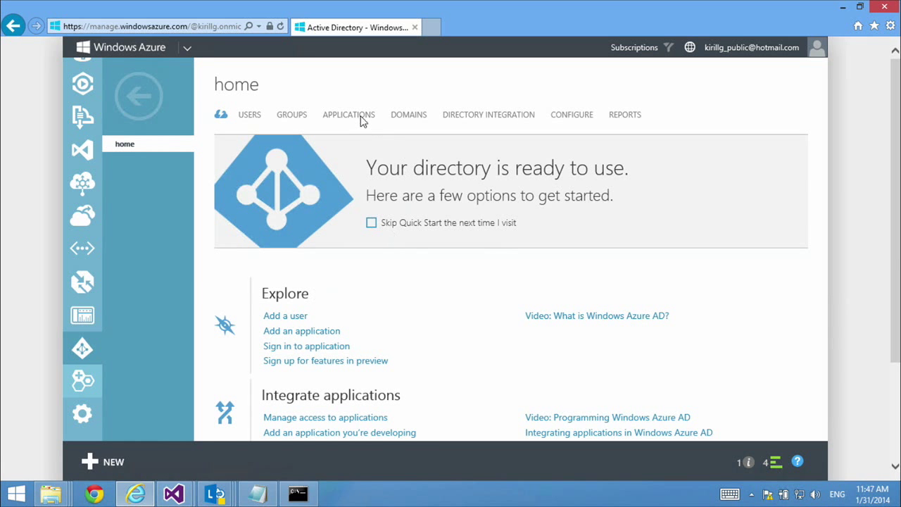
click(350, 115)
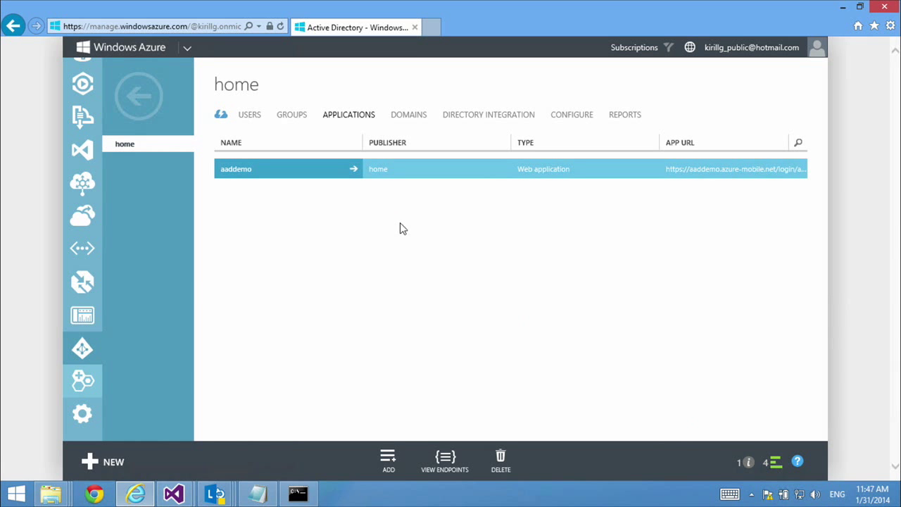
click(382, 461)
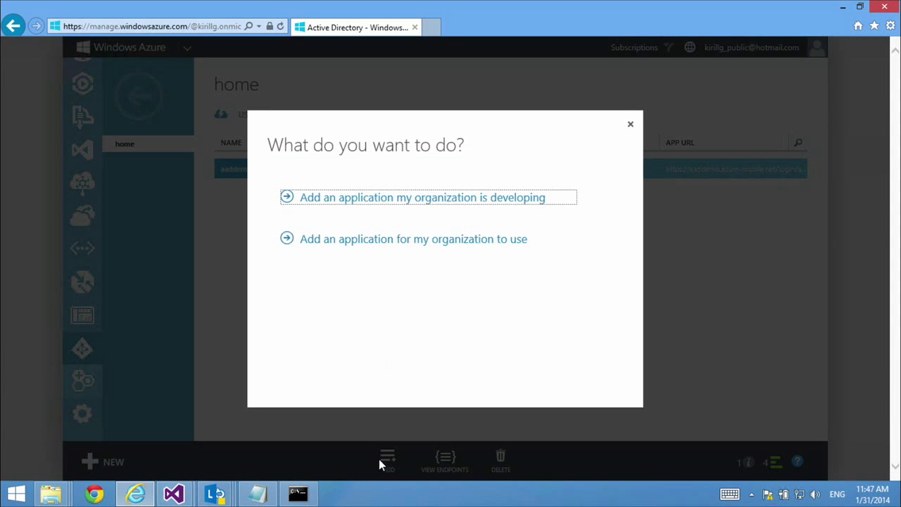
click(377, 206)
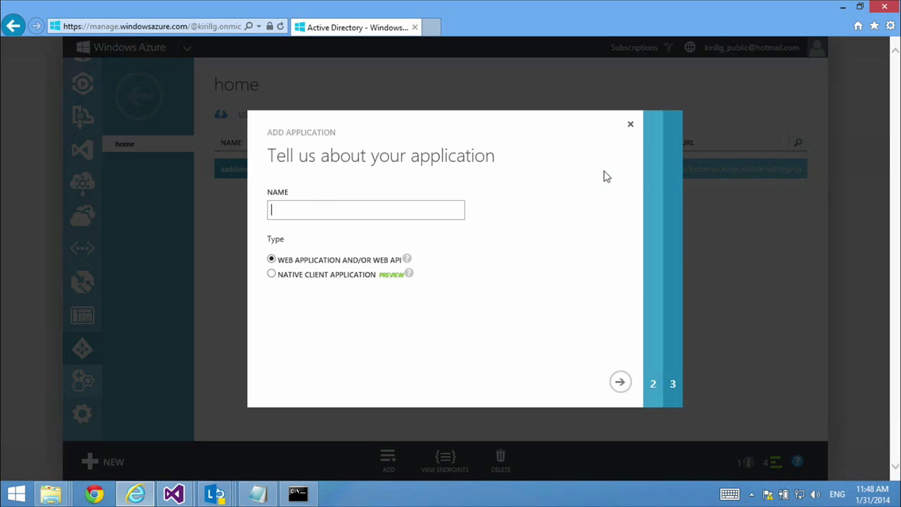
click(630, 127)
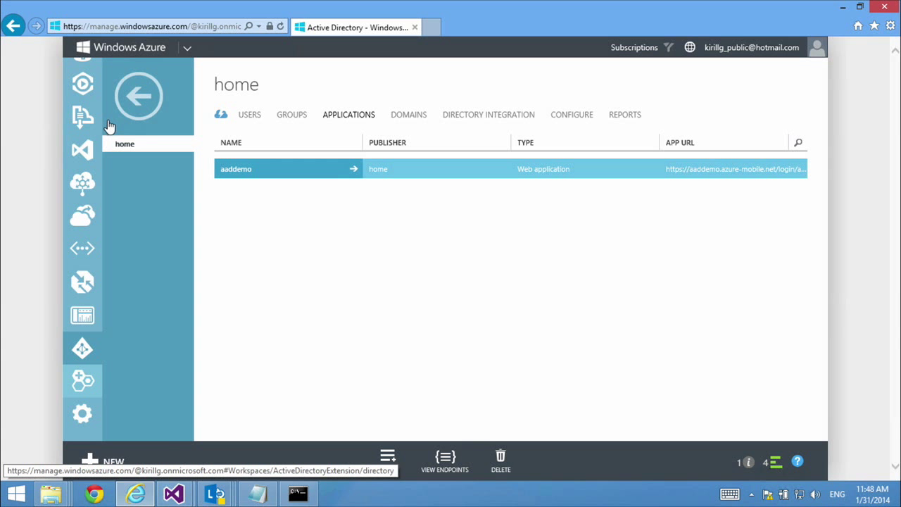
- Open greatfriday's Identity settings and select the empty Active Directory CLIENT ID field
click(135, 104)
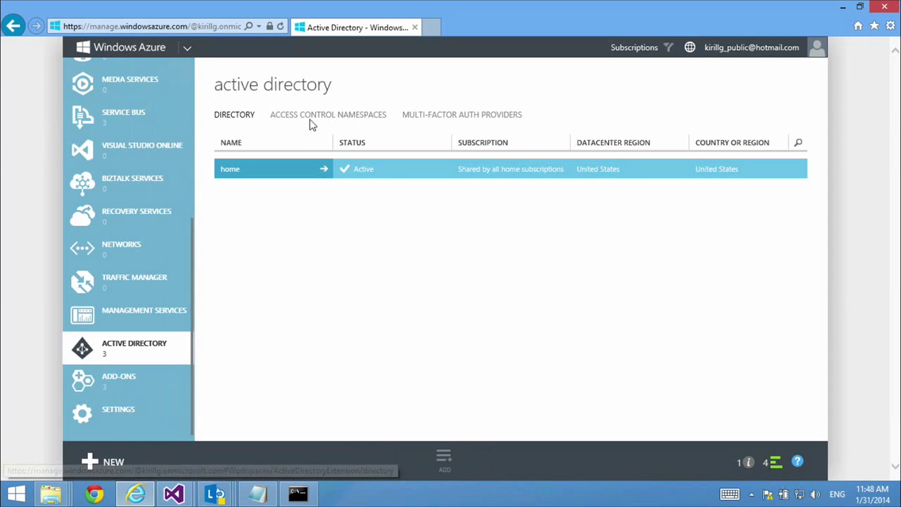
scroll(145, 96, up, 5)
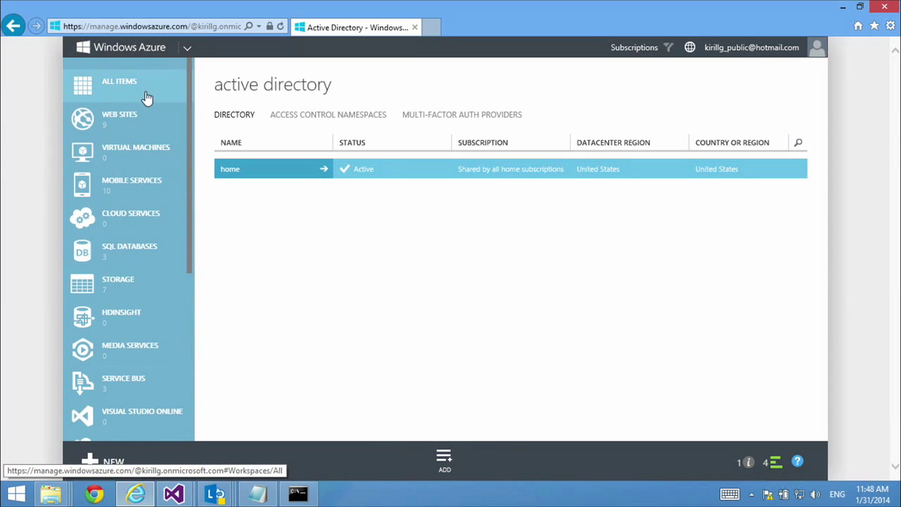
click(127, 191)
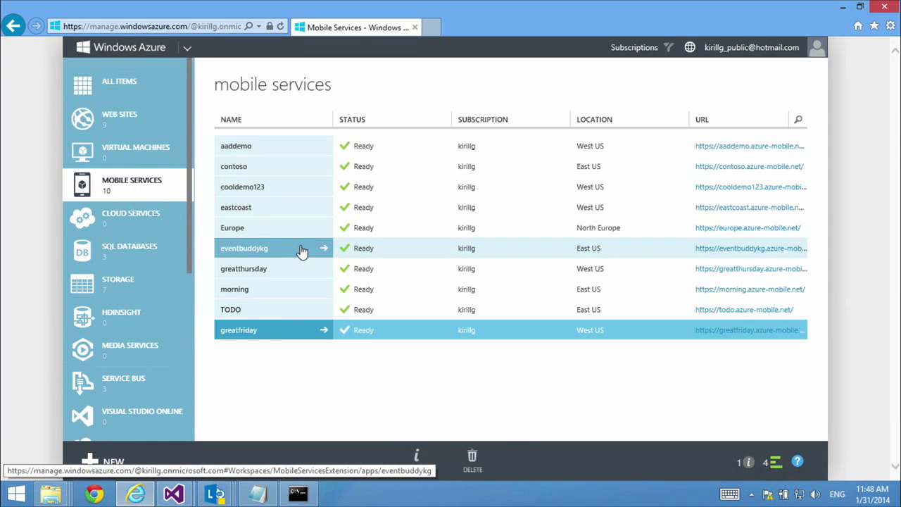
click(271, 331)
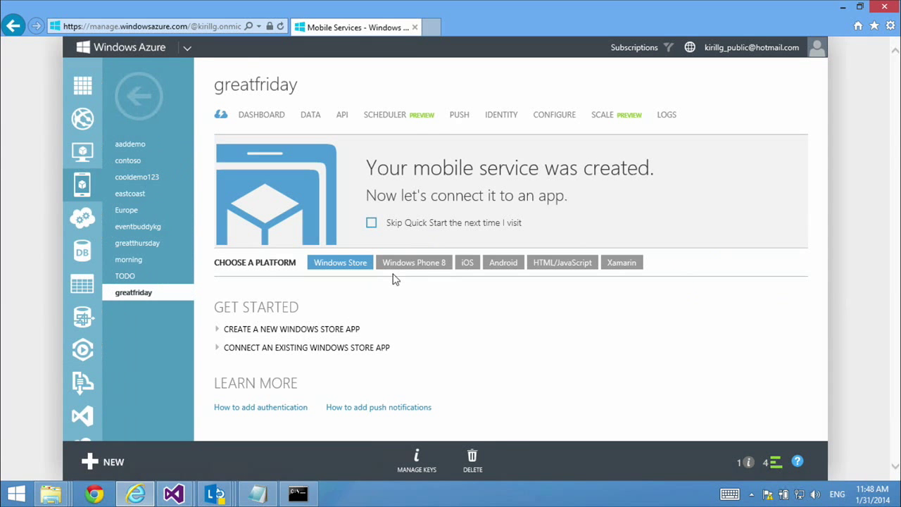
click(558, 118)
click(501, 117)
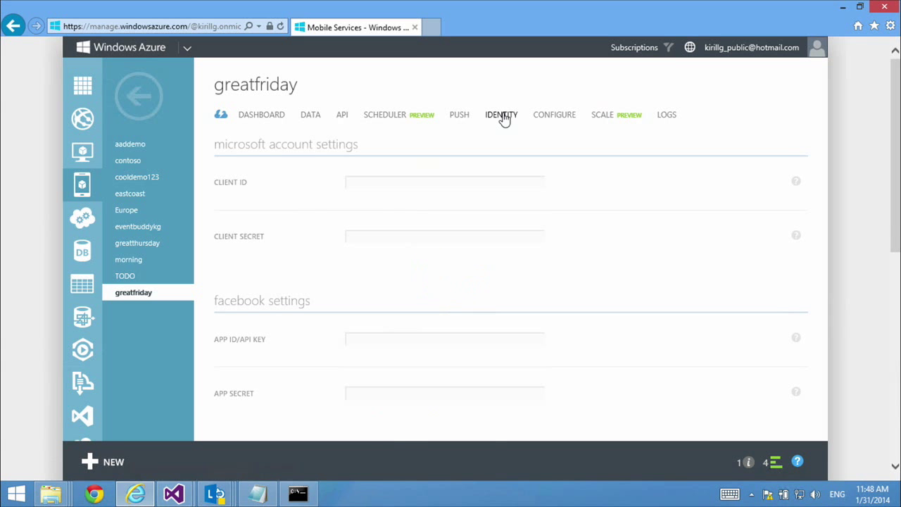
scroll(574, 218, down, 10)
click(380, 393)
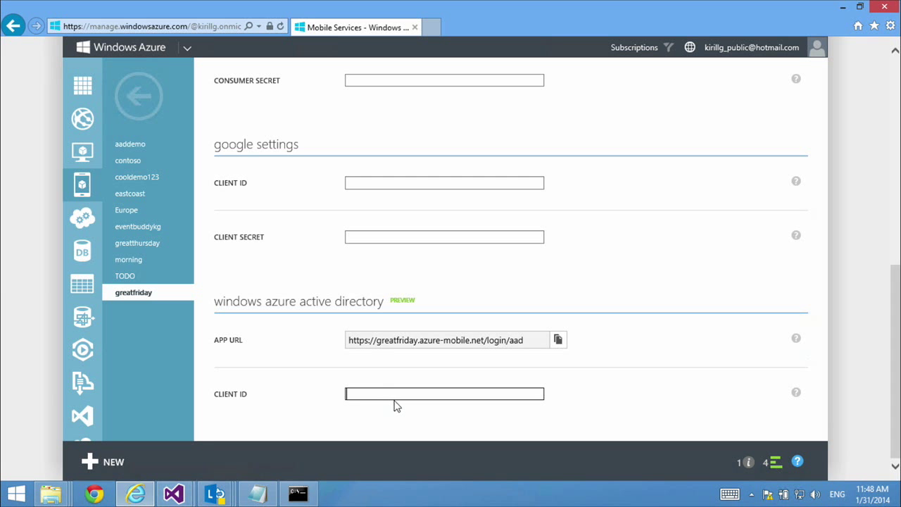
click(175, 495)
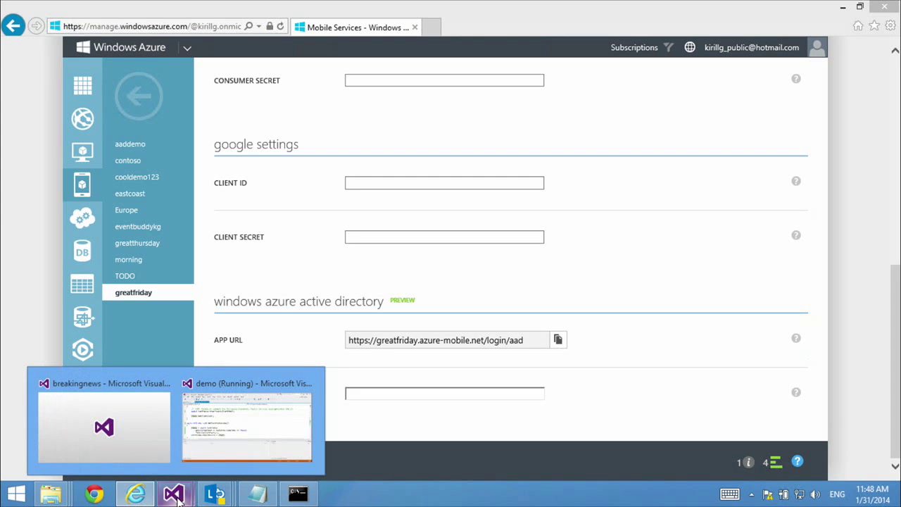
- Stop debugging the demo app and start a new line inside OnNavigatedTo
click(221, 426)
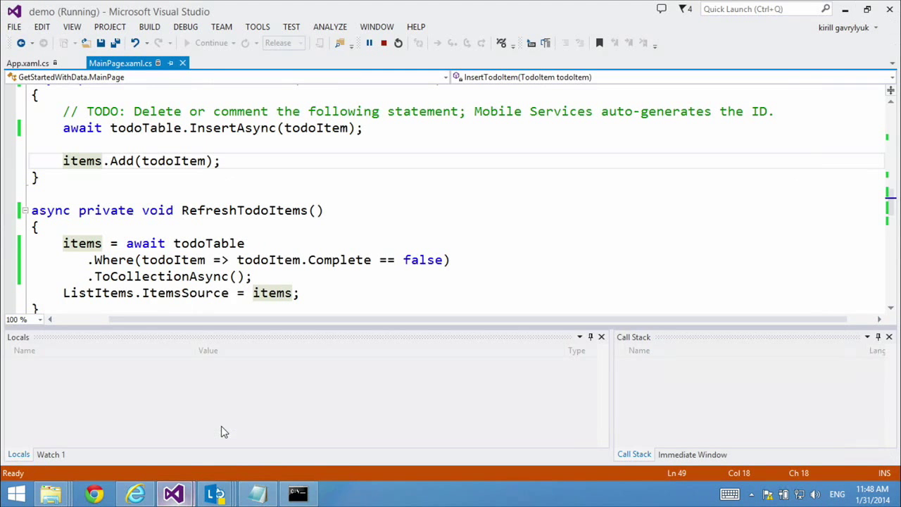
click(384, 43)
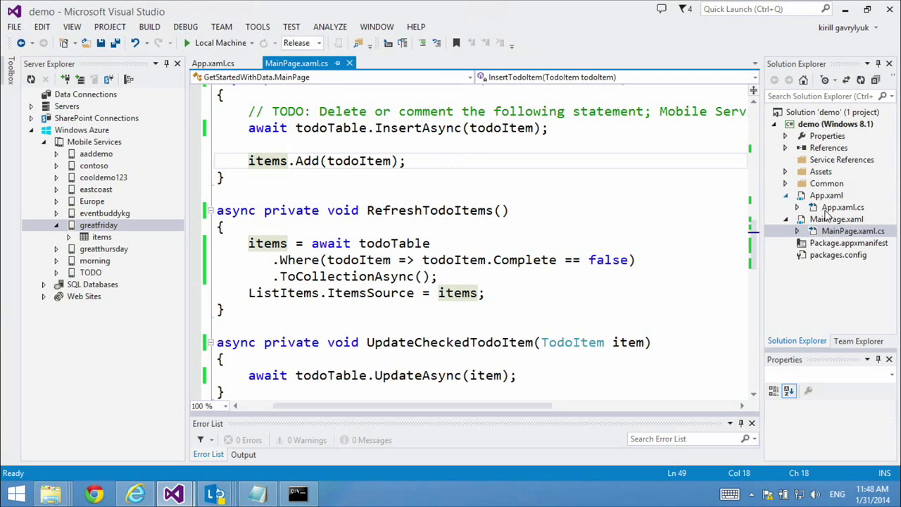
drag(758, 255, 757, 351)
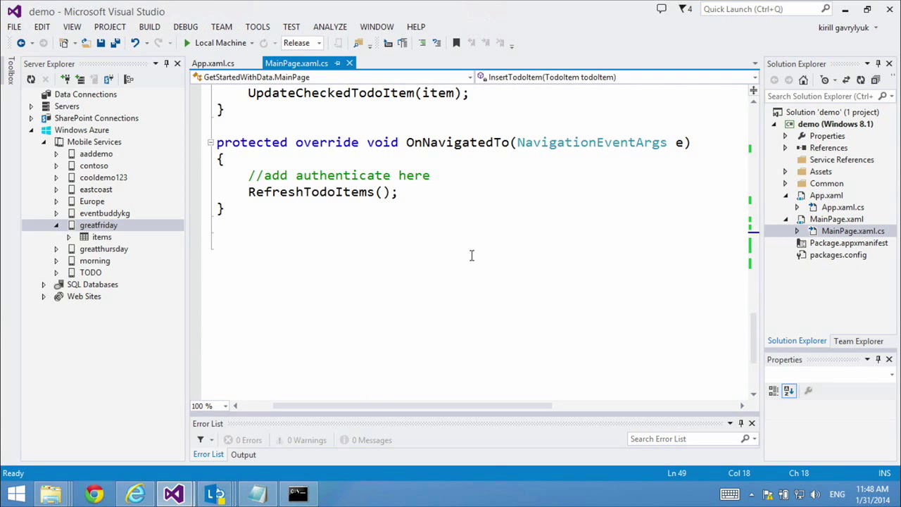
click(460, 166)
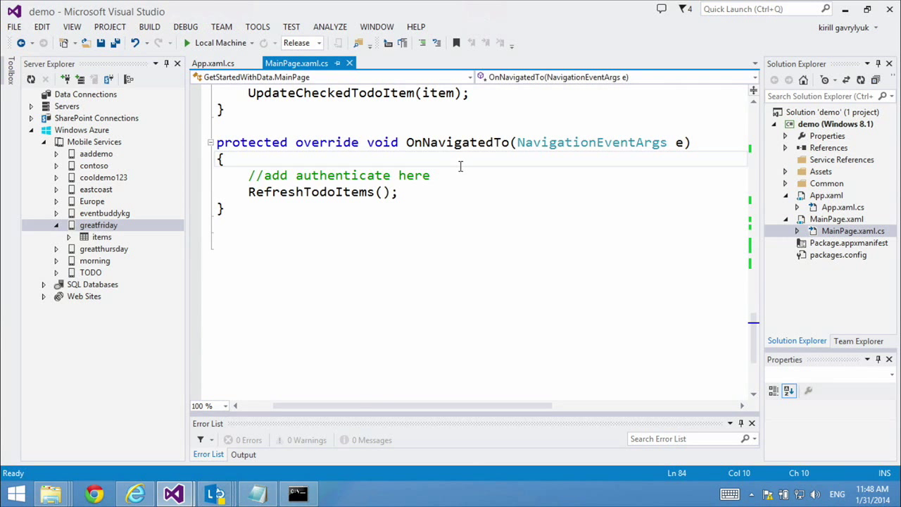
key(Return)
- Type App.MobileService.LoginAsync on the new line, fixing typos along the way
text(mobi)
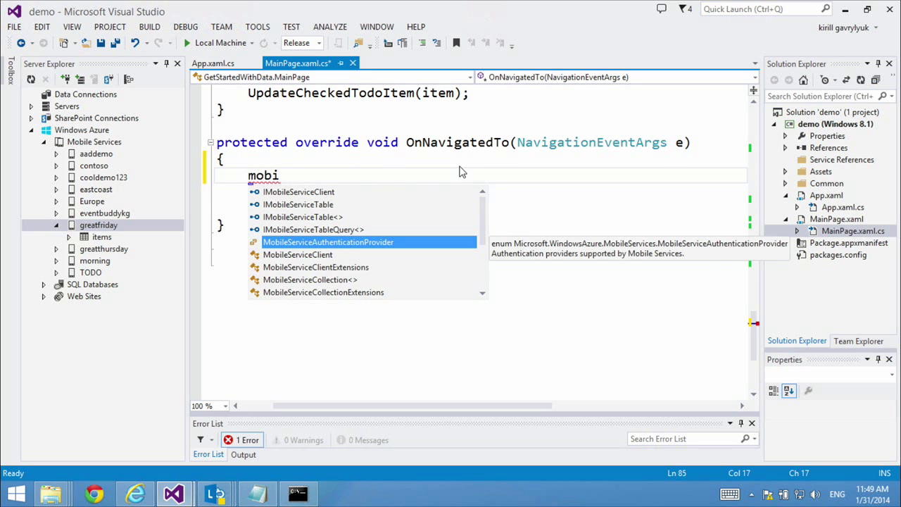
key(Left)
key(BackSpace)
key(BackSpace)
key(BackSpace)
key(BackSpace)
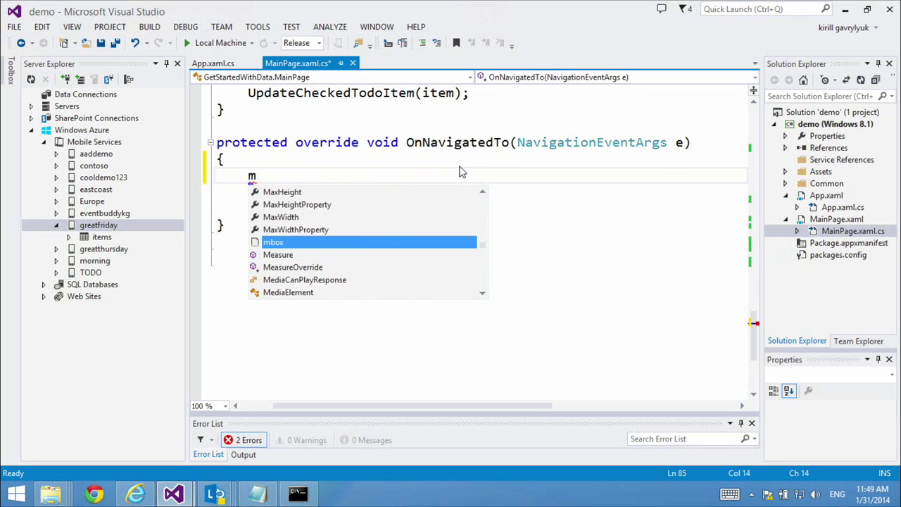
text(App/)
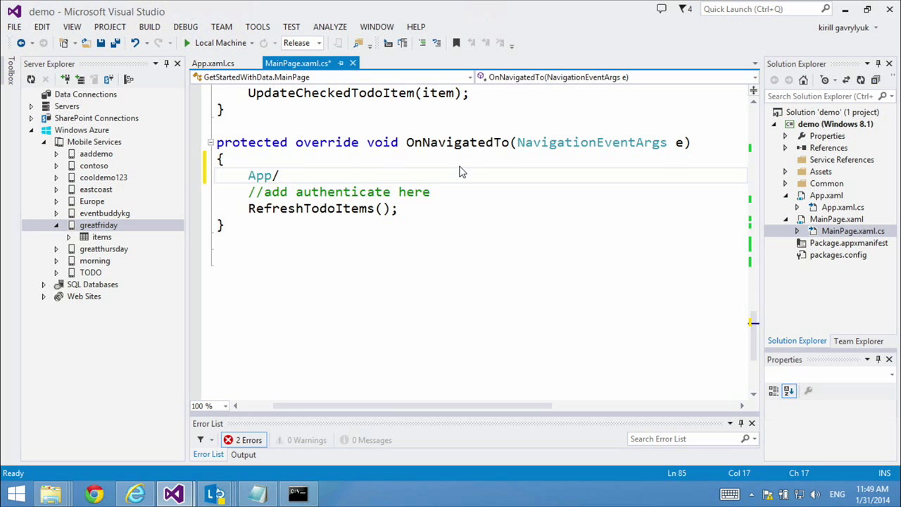
key(BackSpace)
text(.mob)
key(Tab)
text(.Lo)
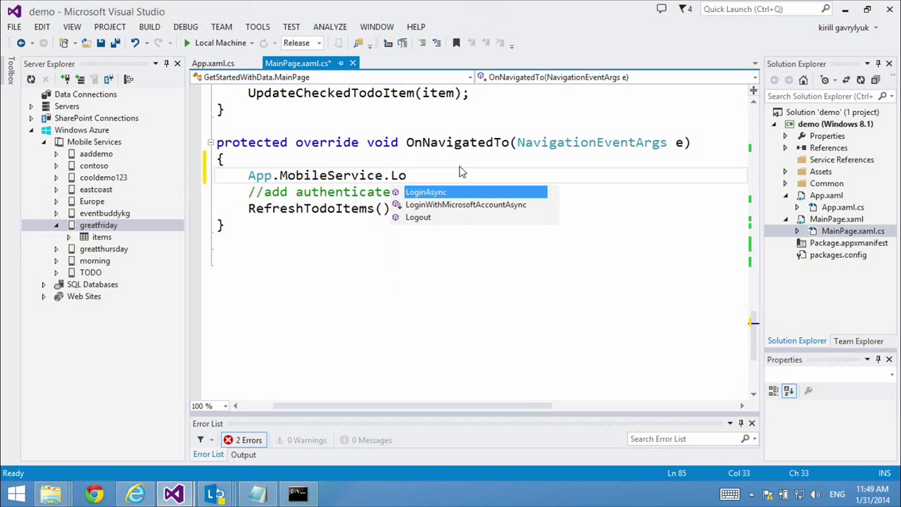
key(Tab)
- Begin LoginAsync's argument as (MobileServiceAuthenticationProvider
text(.)
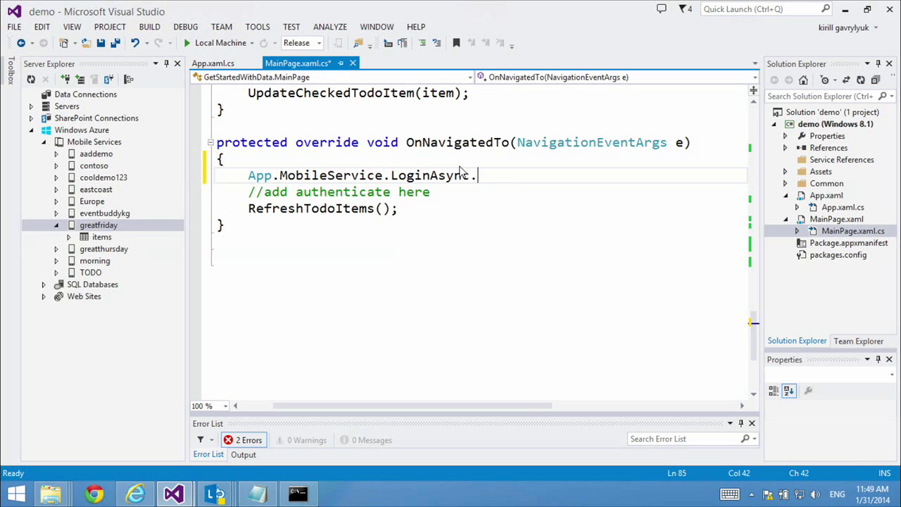
key(BackSpace)
text(()
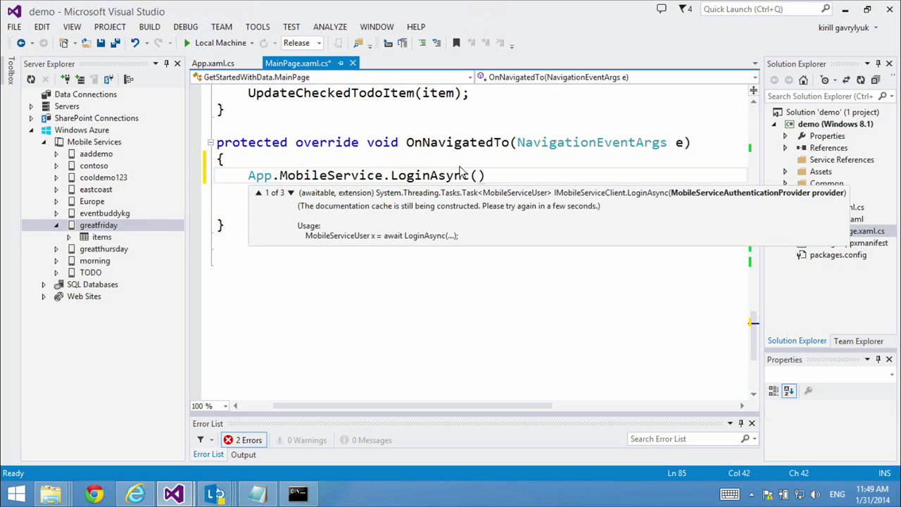
text())
key(BackSpace)
key(BackSpace)
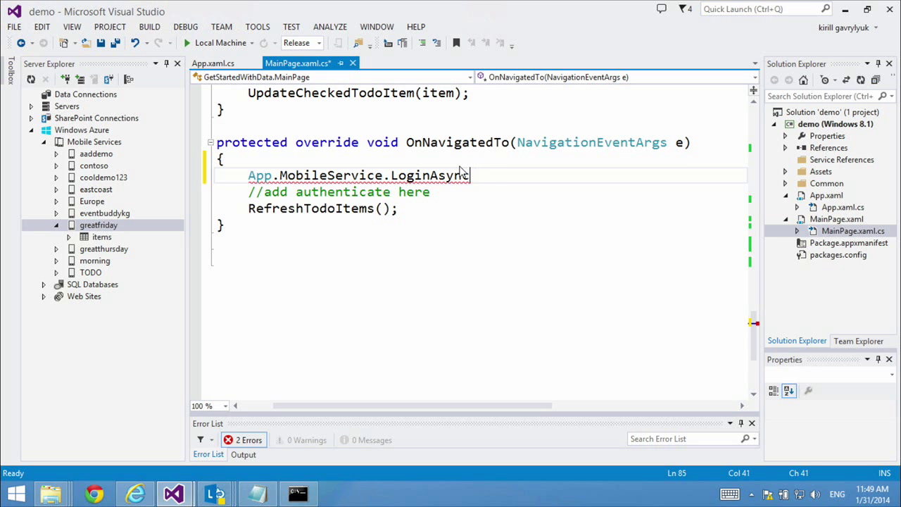
text((Mob)
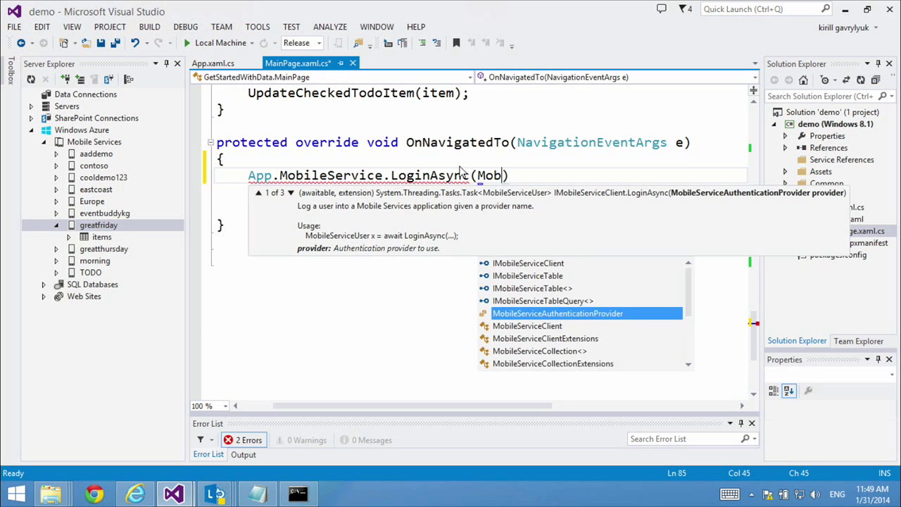
key(Tab)
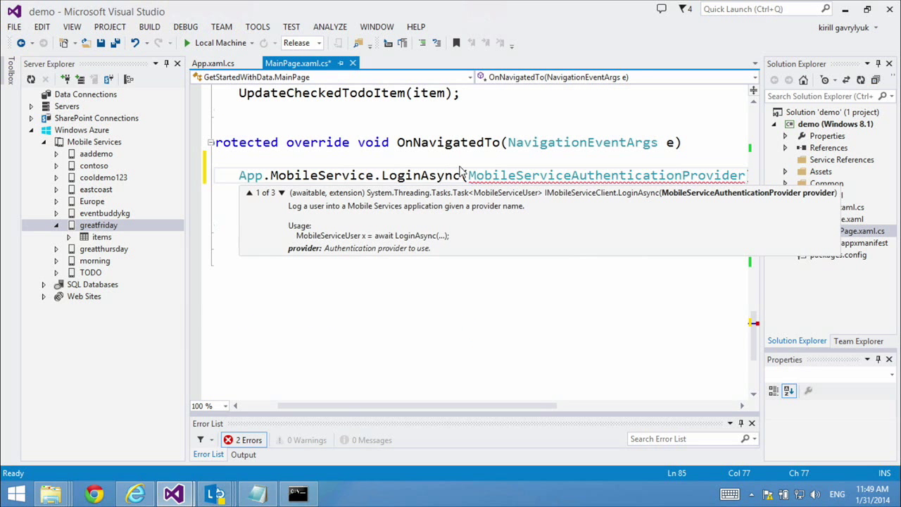
text(.)
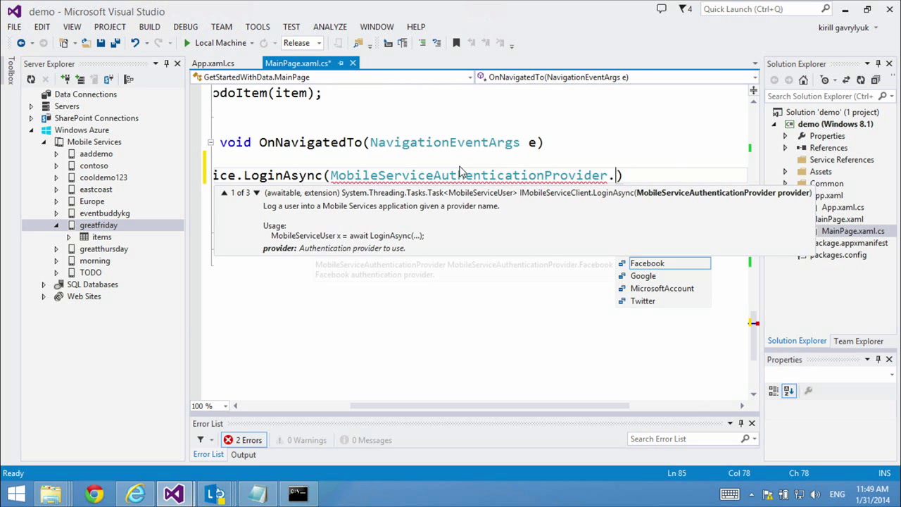